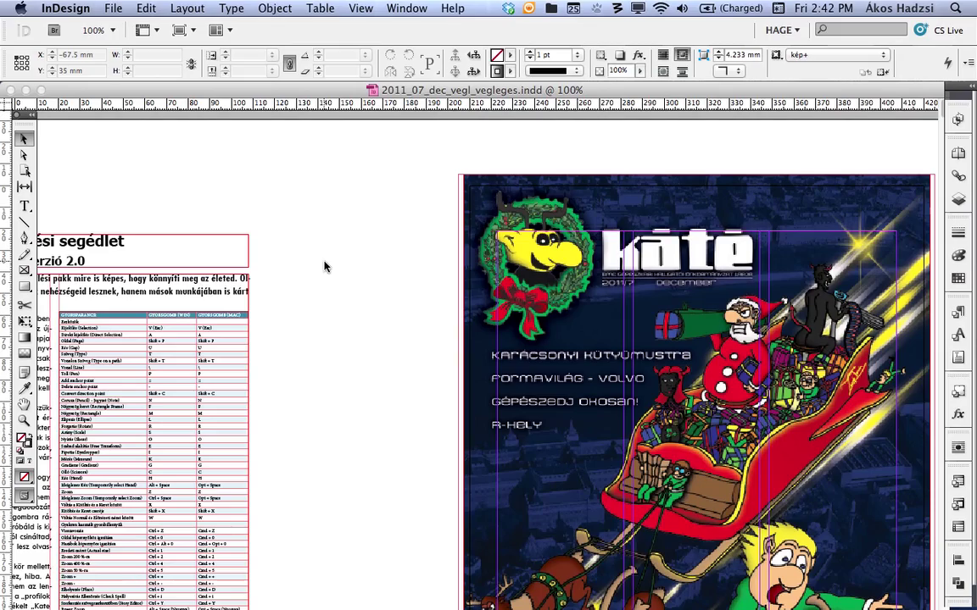
Set the display performance of the magazine document to High Quality Display
{"action": "scroll", "coordinate": [305, 282], "scroll_direction": "down", "scroll_amount": 15}
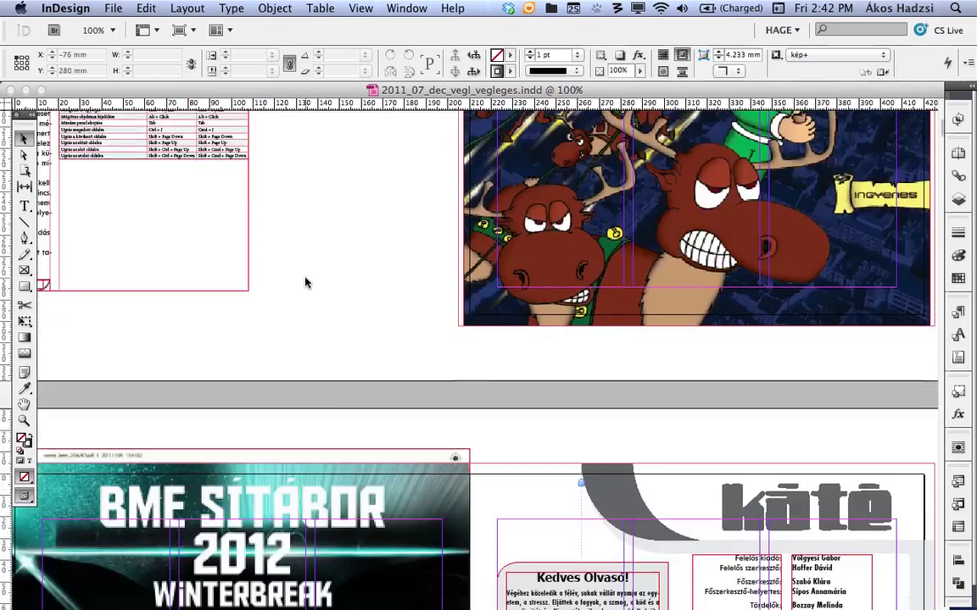
{"action": "scroll", "coordinate": [306, 282], "scroll_direction": "down", "scroll_amount": 15}
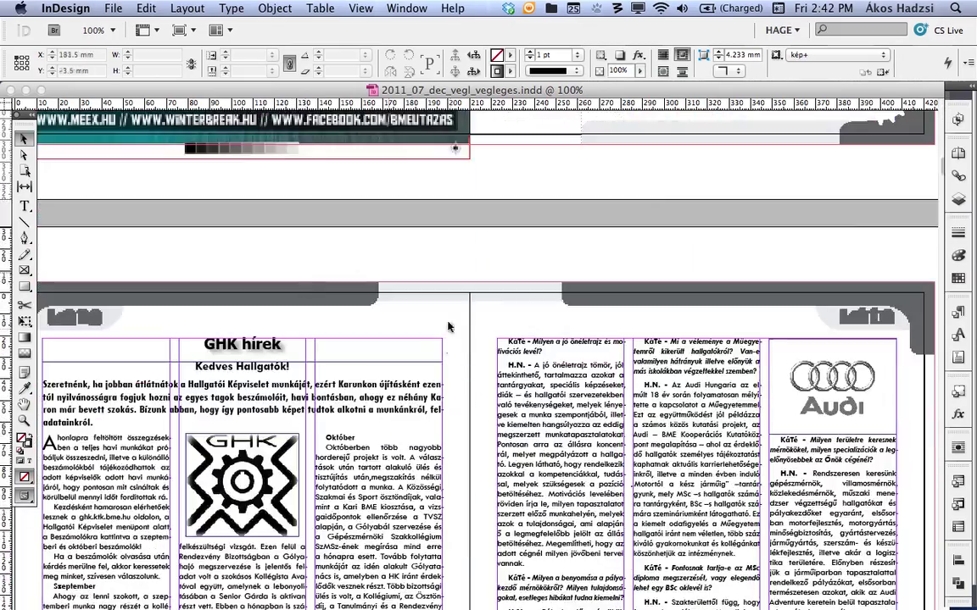
{"action": "right_click", "coordinate": [270, 300]}
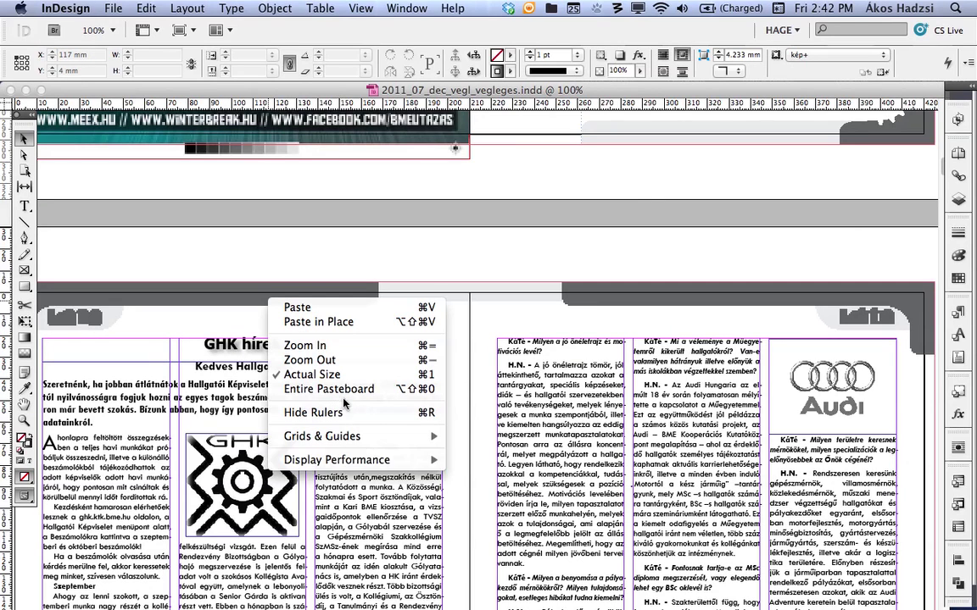
{"action": "mouse_move", "coordinate": [399, 459]}
{"action": "left_click", "coordinate": [489, 490]}
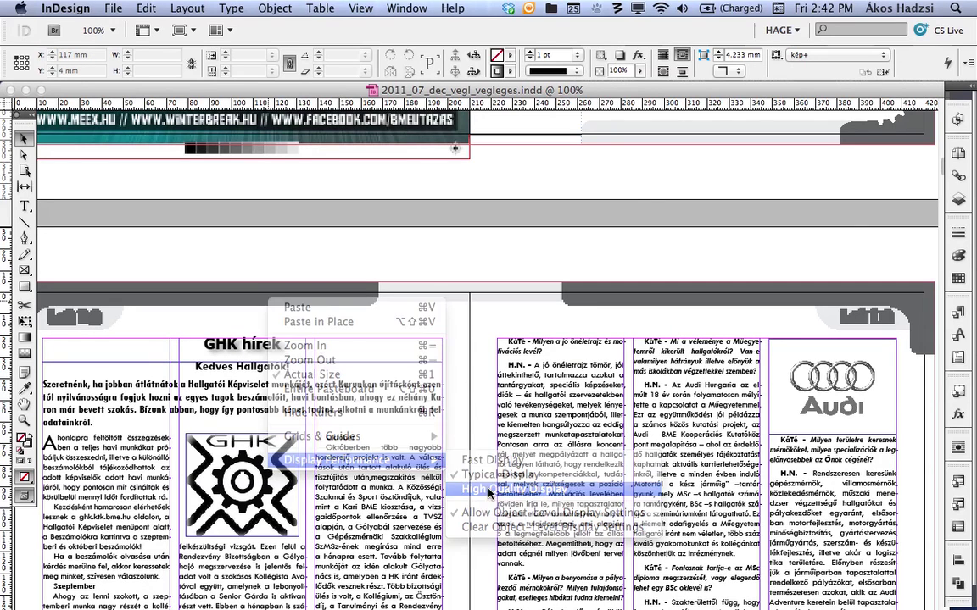
Look through the magazine's article spreads up to the Volvo and Internet articles, and return to the cover
{"action": "scroll", "coordinate": [457, 365], "scroll_direction": "down", "scroll_amount": 3}
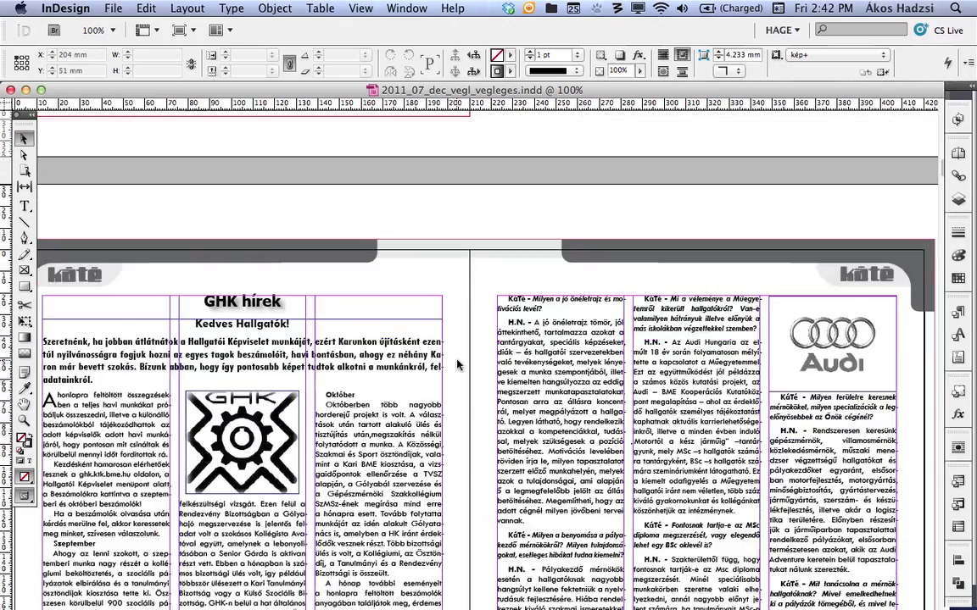
{"action": "scroll", "coordinate": [457, 365], "scroll_direction": "down", "scroll_amount": 10}
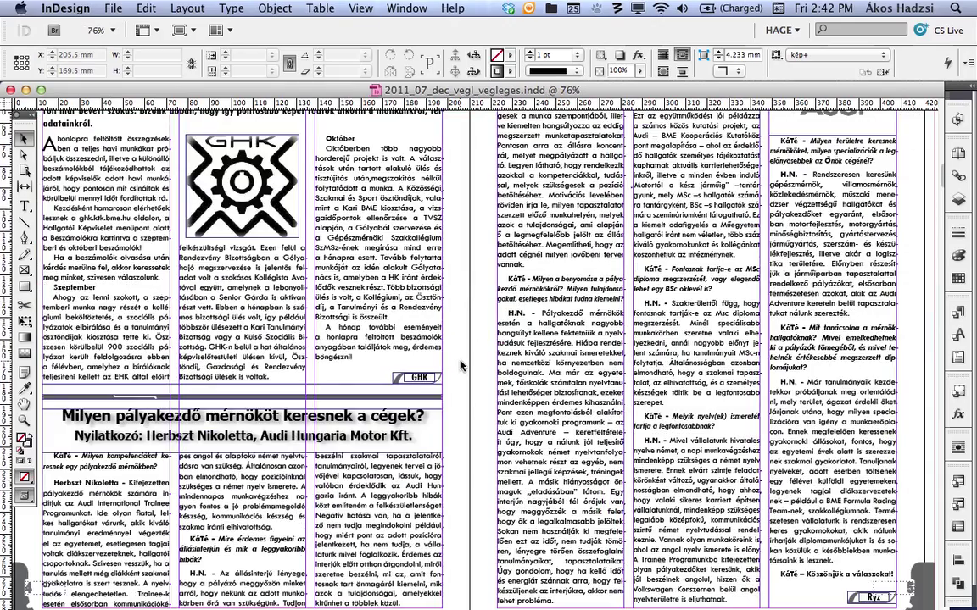
{"action": "key", "text": "super+minus"}
{"action": "scroll", "coordinate": [459, 363], "scroll_direction": "down", "scroll_amount": 7}
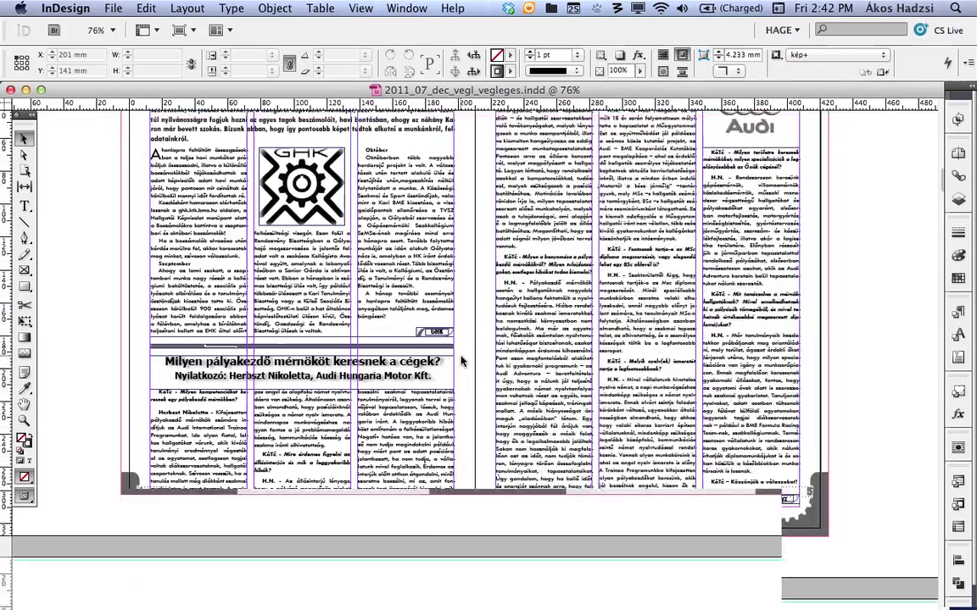
{"action": "scroll", "coordinate": [460, 359], "scroll_direction": "down", "scroll_amount": 20}
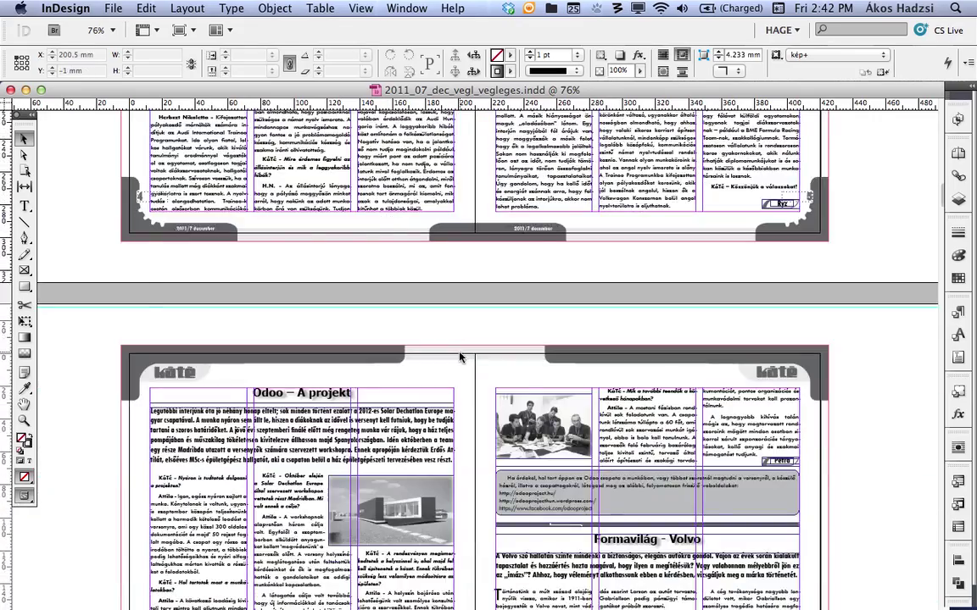
{"action": "scroll", "coordinate": [459, 357], "scroll_direction": "down", "scroll_amount": 3}
{"action": "scroll", "coordinate": [460, 357], "scroll_direction": "down", "scroll_amount": 20}
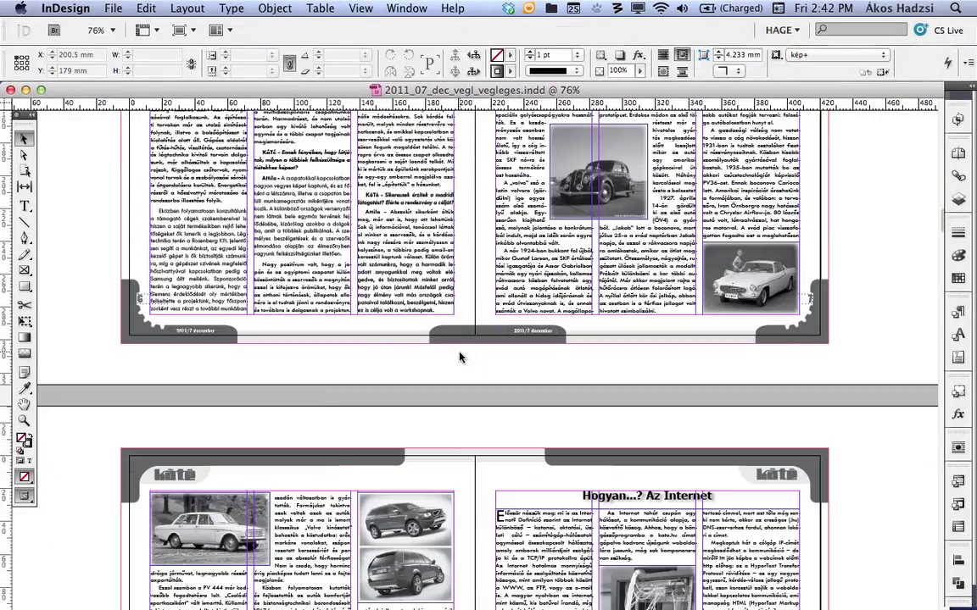
{"action": "scroll", "coordinate": [459, 357], "scroll_direction": "down", "scroll_amount": 10}
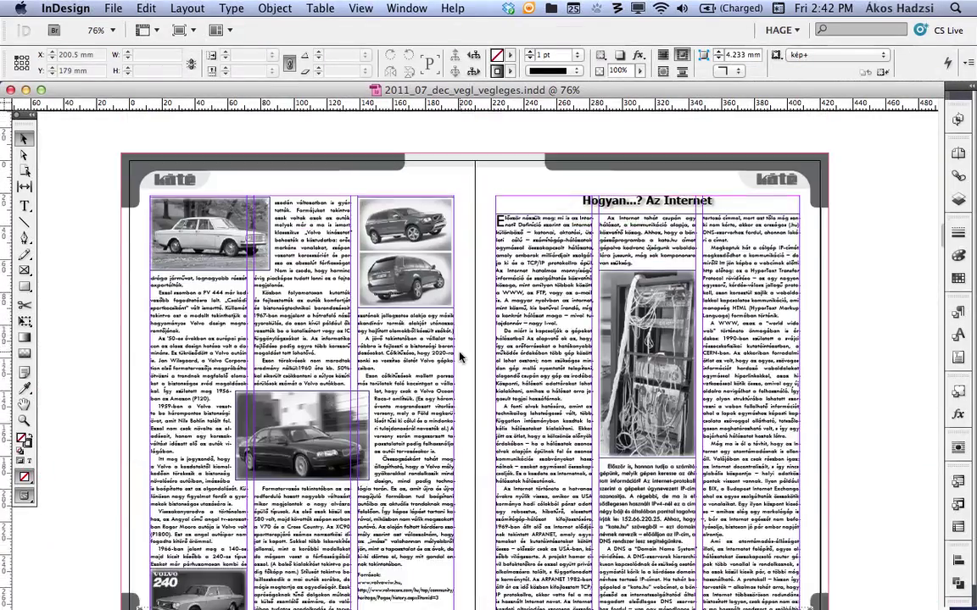
{"action": "scroll", "coordinate": [460, 357], "scroll_direction": "up", "scroll_amount": 4}
{"action": "scroll", "coordinate": [460, 357], "scroll_direction": "up", "scroll_amount": 20}
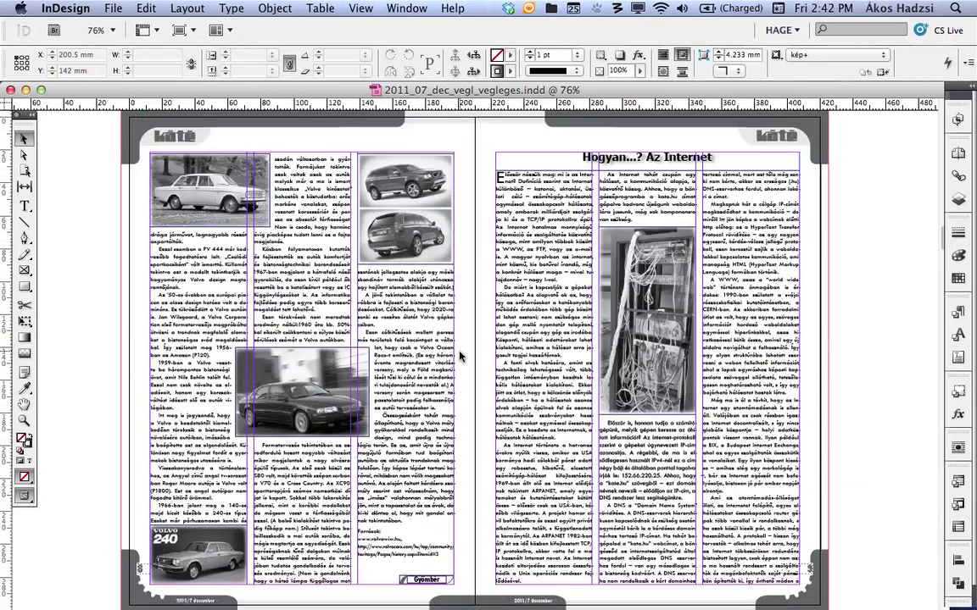
{"action": "scroll", "coordinate": [460, 357], "scroll_direction": "up", "scroll_amount": 15}
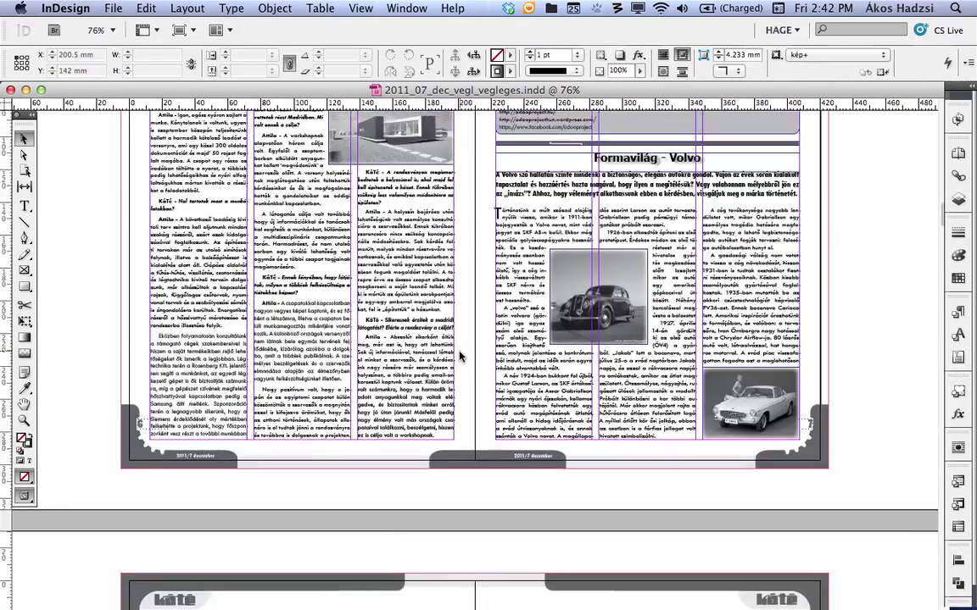
{"action": "scroll", "coordinate": [460, 357], "scroll_direction": "up", "scroll_amount": 20}
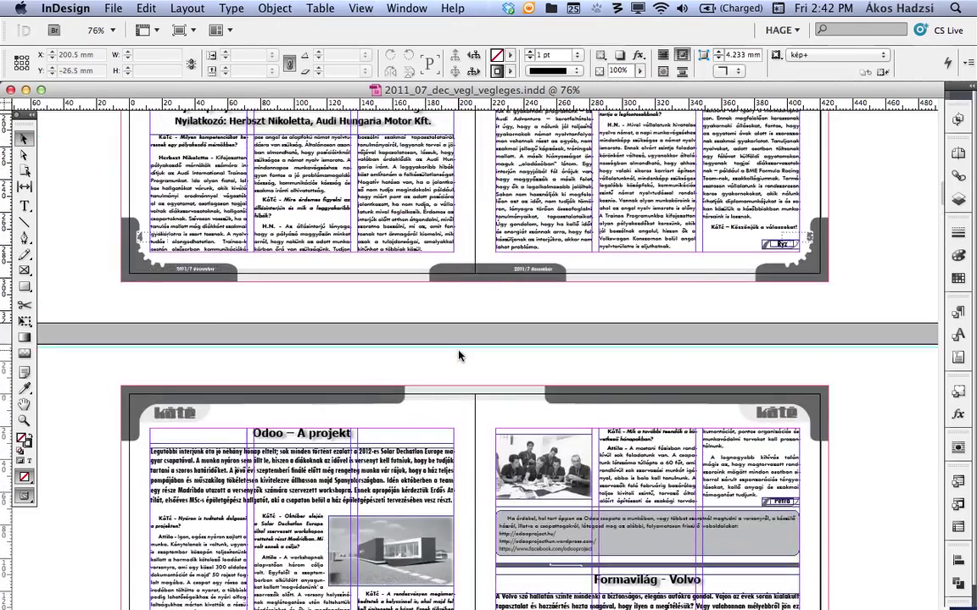
{"action": "scroll", "coordinate": [458, 354], "scroll_direction": "up", "scroll_amount": 20}
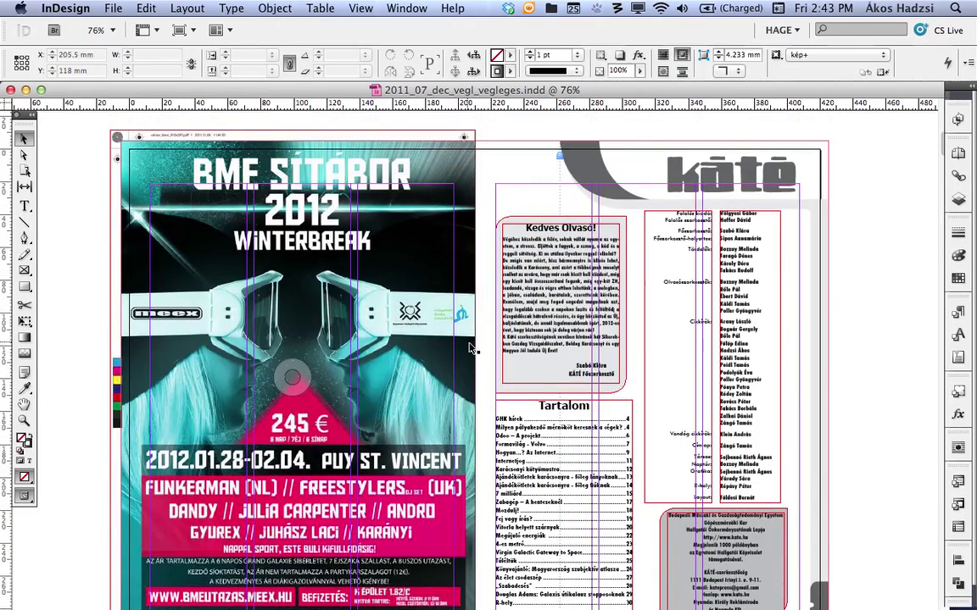
{"action": "scroll", "coordinate": [801, 323], "scroll_direction": "up", "scroll_amount": 5}
{"action": "scroll", "coordinate": [801, 322], "scroll_direction": "up", "scroll_amount": 20}
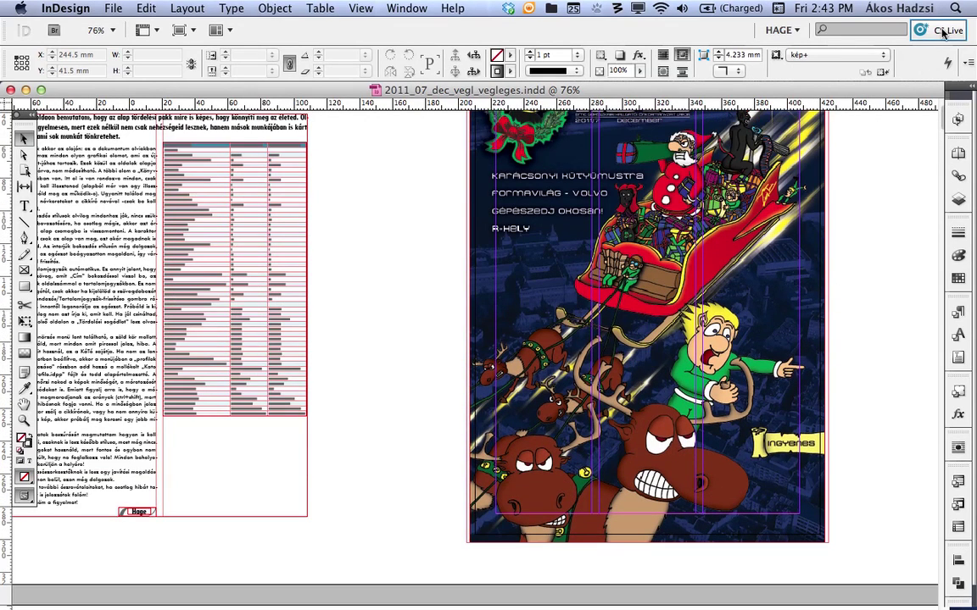
{"action": "left_click", "coordinate": [939, 32]}
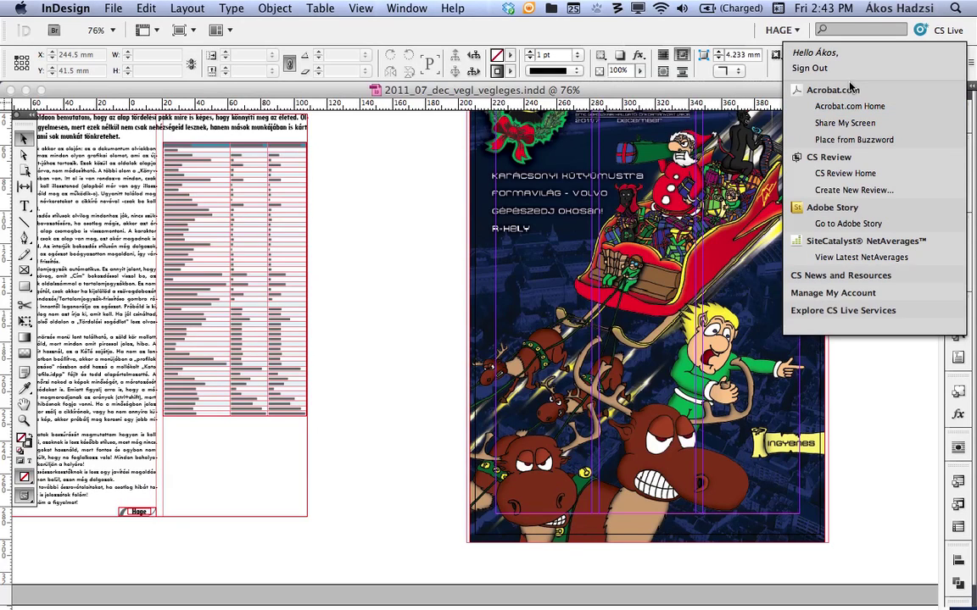
{"action": "left_click", "coordinate": [840, 190]}
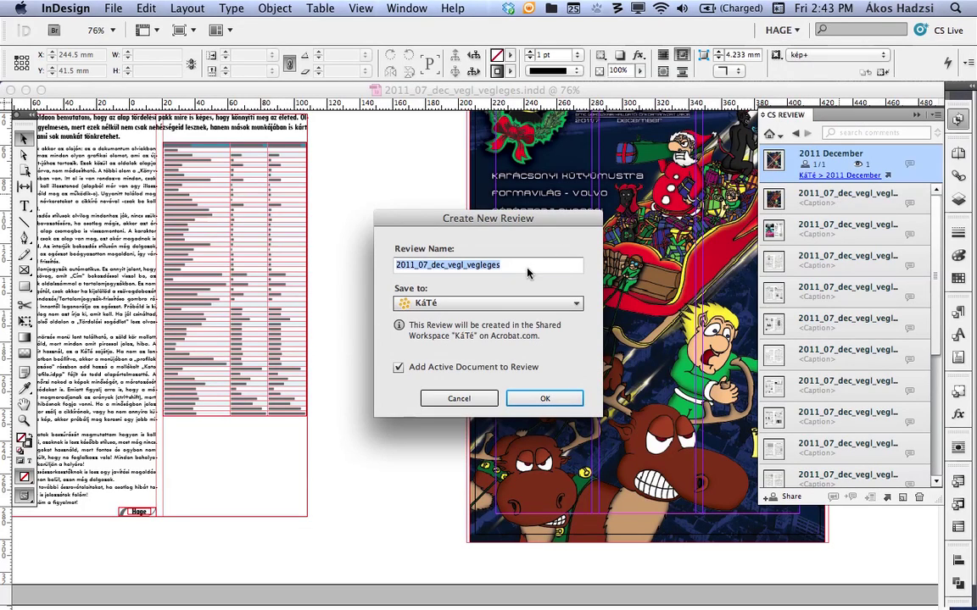
{"action": "left_click", "coordinate": [458, 302]}
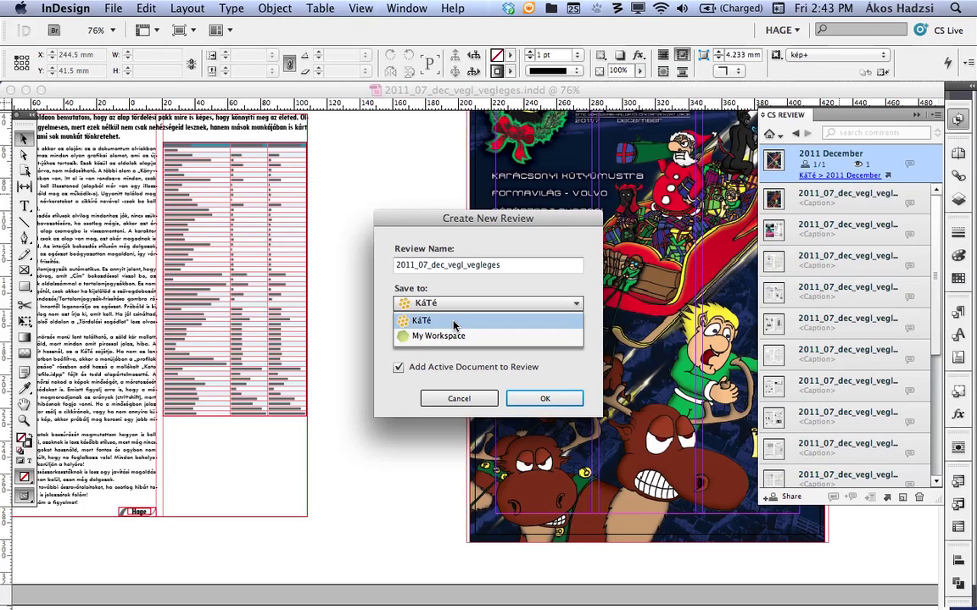
{"action": "left_click", "coordinate": [455, 321]}
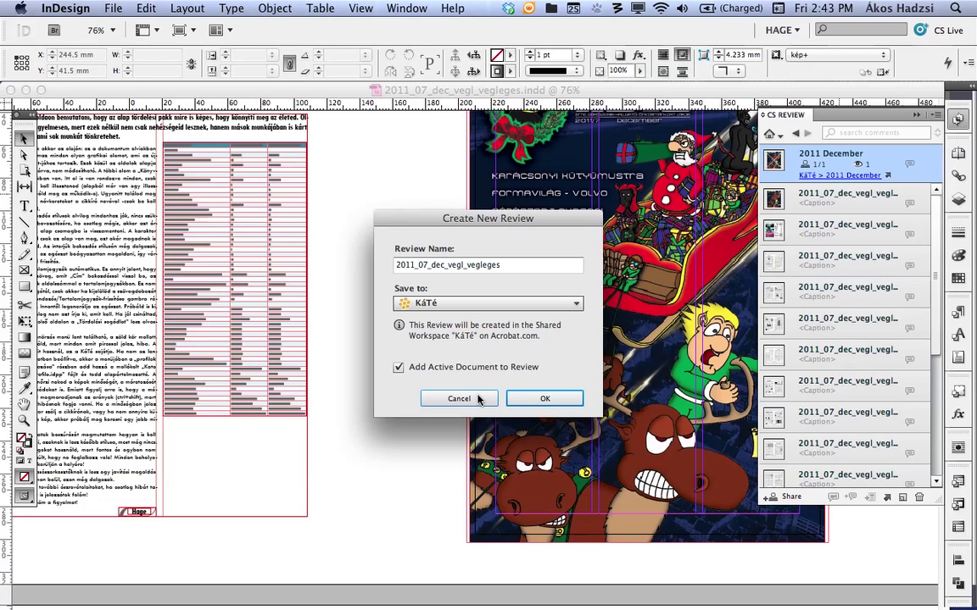
{"action": "key", "text": "Escape"}
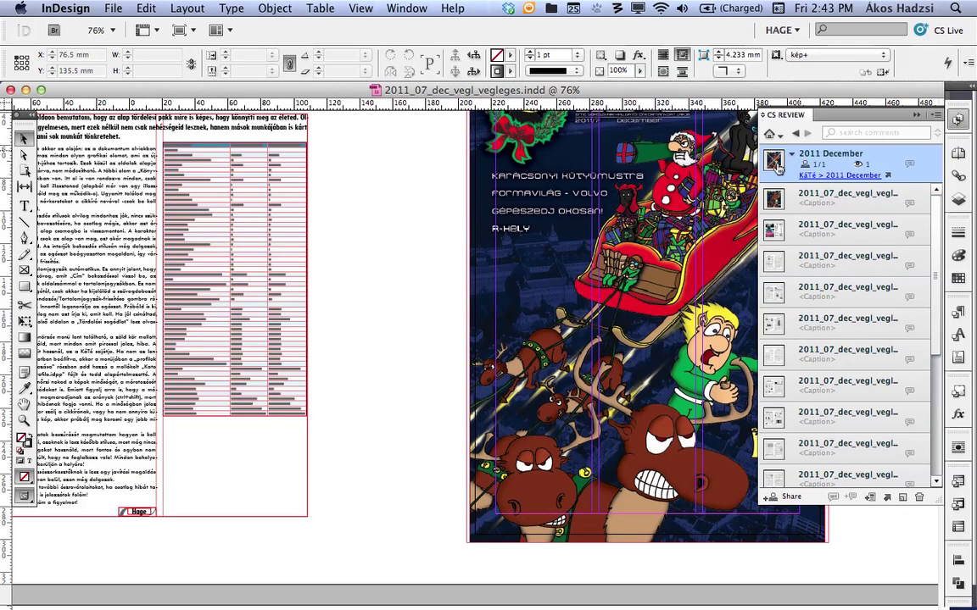
Switch to Safari and open the 2011 December review from the Acrobat.com file list
{"action": "mouse_move", "coordinate": [936, 210]}
{"action": "left_mouse_down"}
{"action": "mouse_move", "coordinate": [931, 367]}
{"action": "mouse_move", "coordinate": [933, 197]}
{"action": "left_mouse_up"}
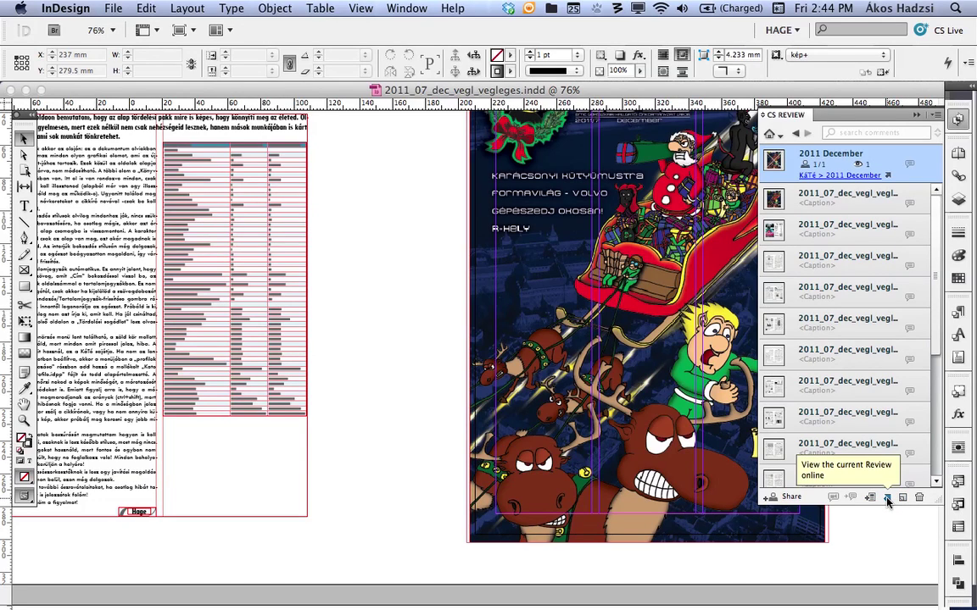
{"action": "mouse_move", "coordinate": [735, 594]}
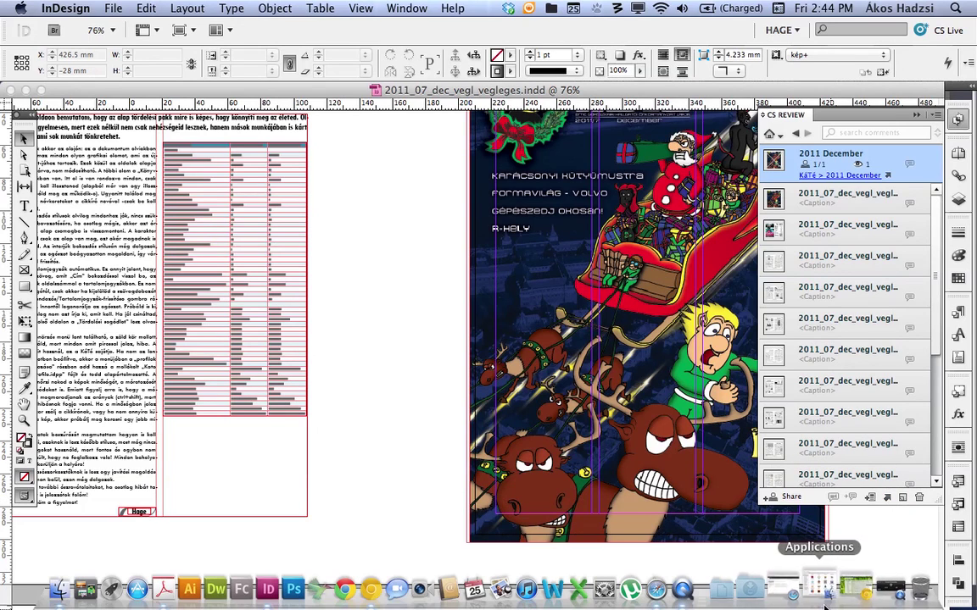
{"action": "left_click", "coordinate": [804, 591]}
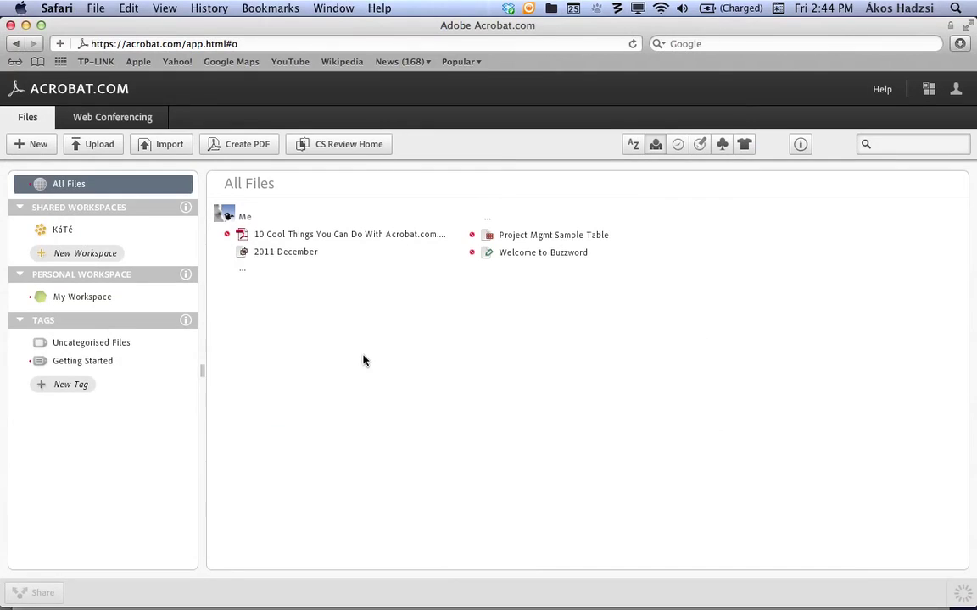
{"action": "left_click", "coordinate": [299, 258]}
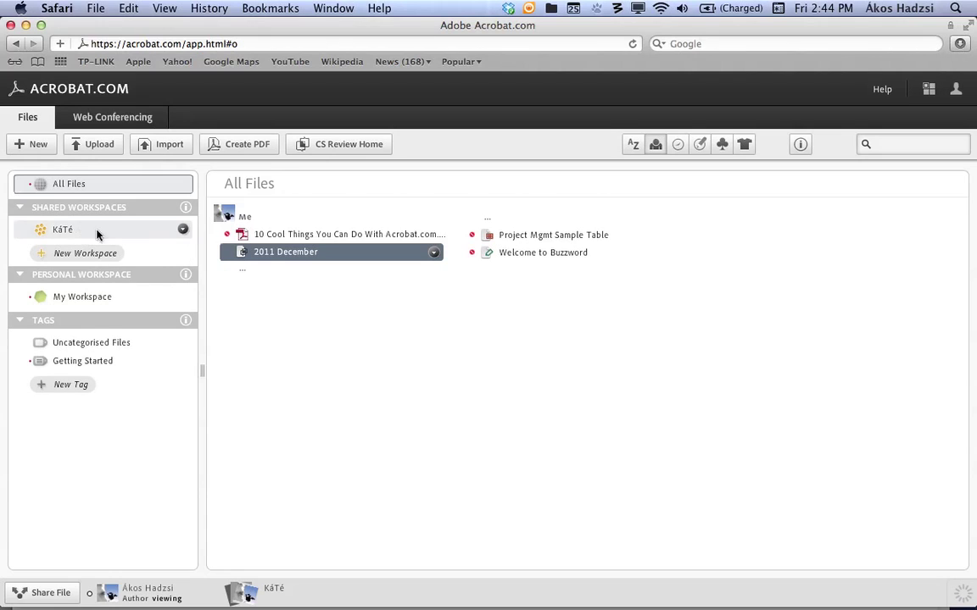
{"action": "double_click", "coordinate": [269, 253]}
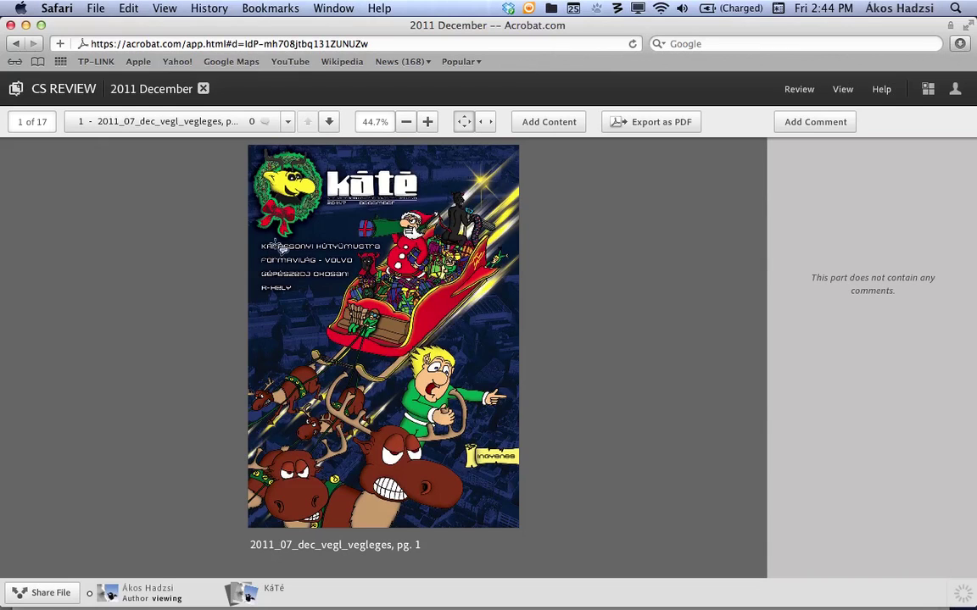
Show pages 2-3 of the review and enlarge them to 100%
{"action": "left_click", "coordinate": [287, 123]}
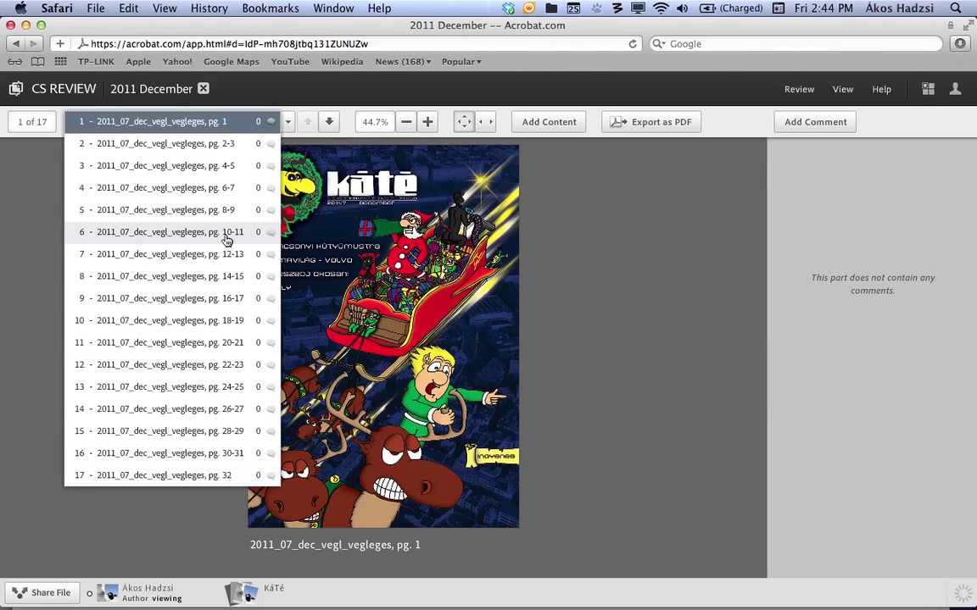
{"action": "left_click", "coordinate": [230, 147]}
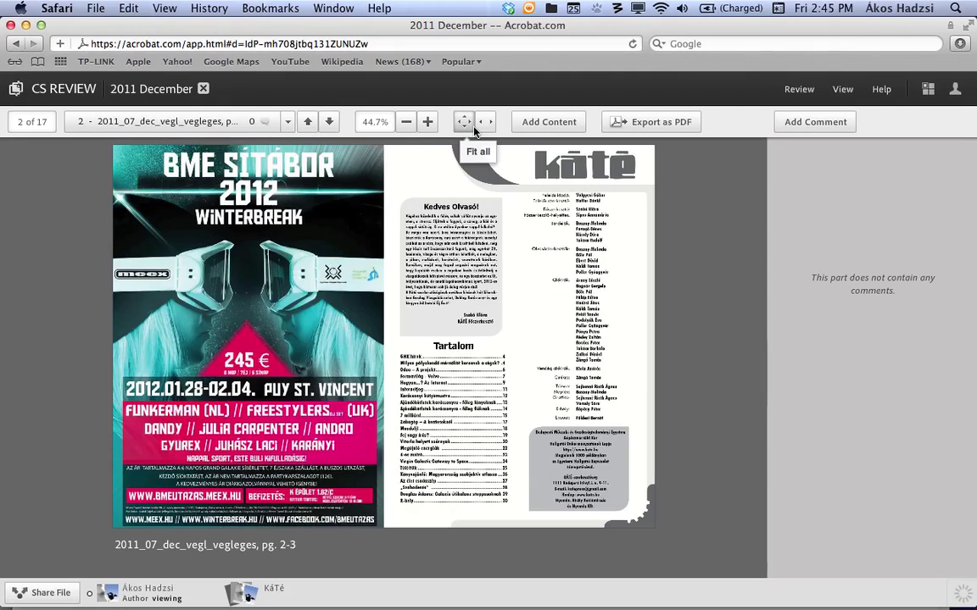
{"action": "left_click", "coordinate": [428, 122]}
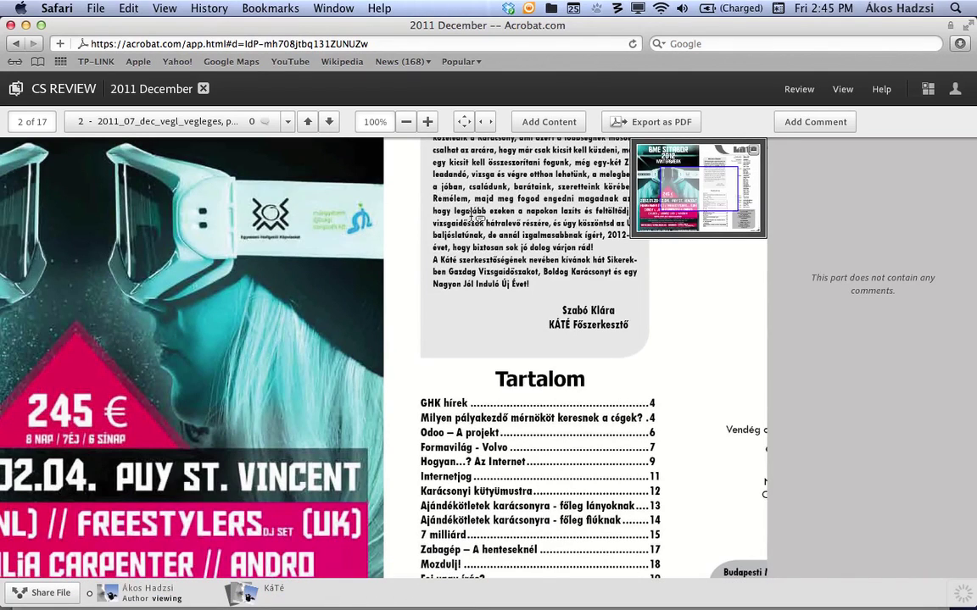
Try marking a small area beside the editorial for a comment, and fit the whole spread back in view
{"action": "mouse_move", "coordinate": [678, 283]}
{"action": "left_mouse_down"}
{"action": "mouse_move", "coordinate": [584, 290]}
{"action": "mouse_move", "coordinate": [659, 289]}
{"action": "left_mouse_up"}
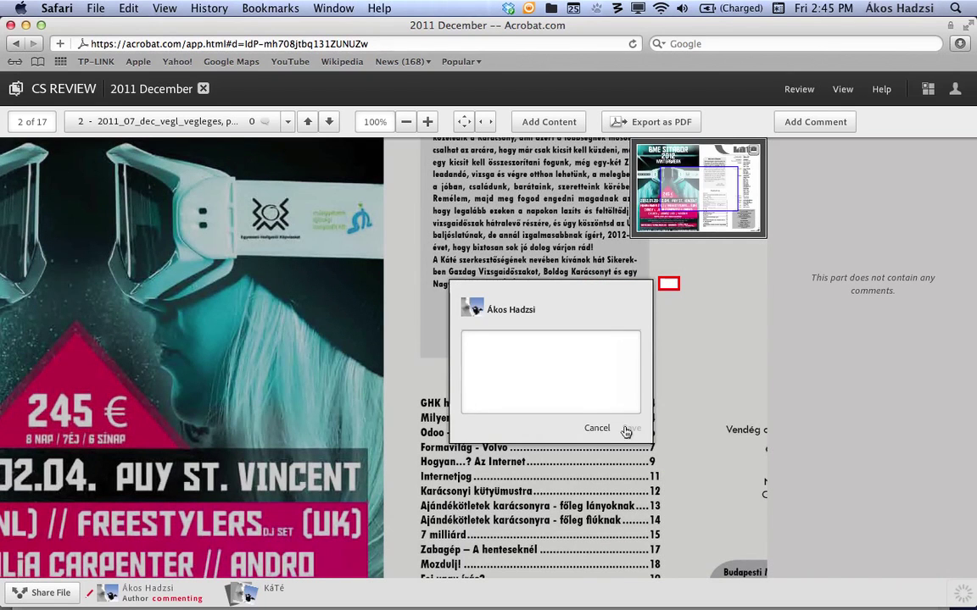
{"action": "left_click", "coordinate": [597, 428]}
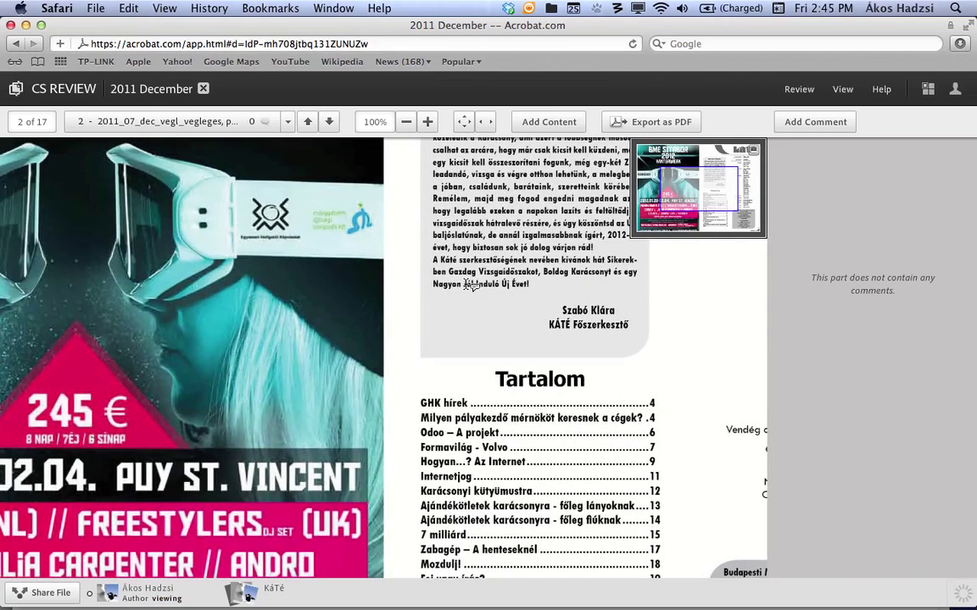
{"action": "left_click", "coordinate": [467, 123]}
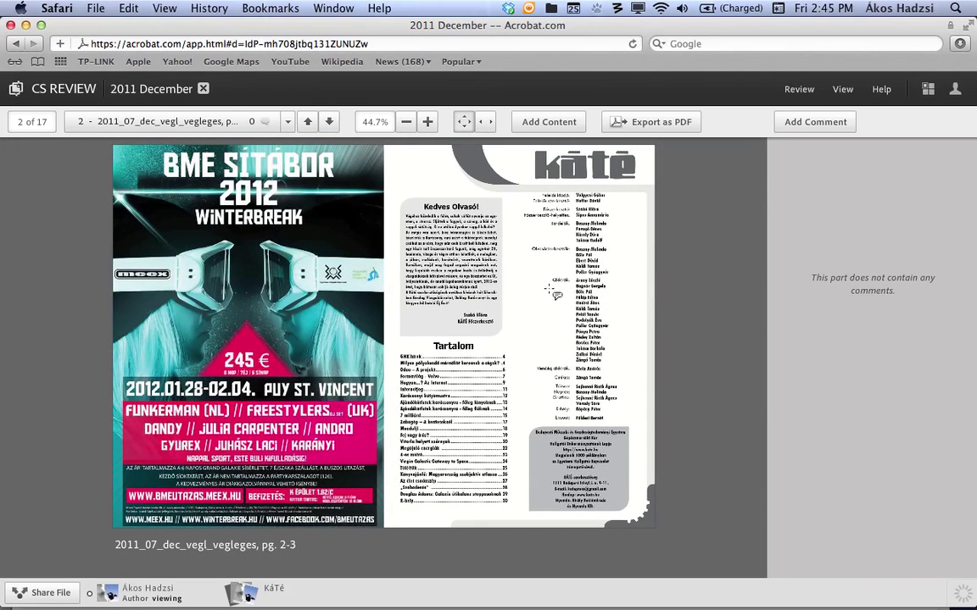
Show pages 4-5 of the review and check the details of its author and the KáTé sharing group
{"action": "left_click", "coordinate": [329, 122]}
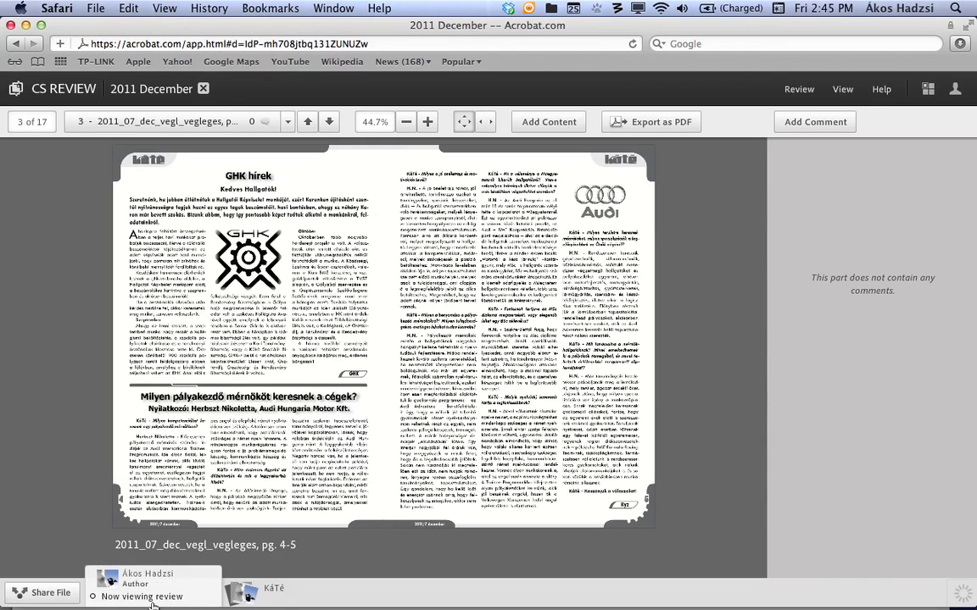
{"action": "mouse_move", "coordinate": [121, 604]}
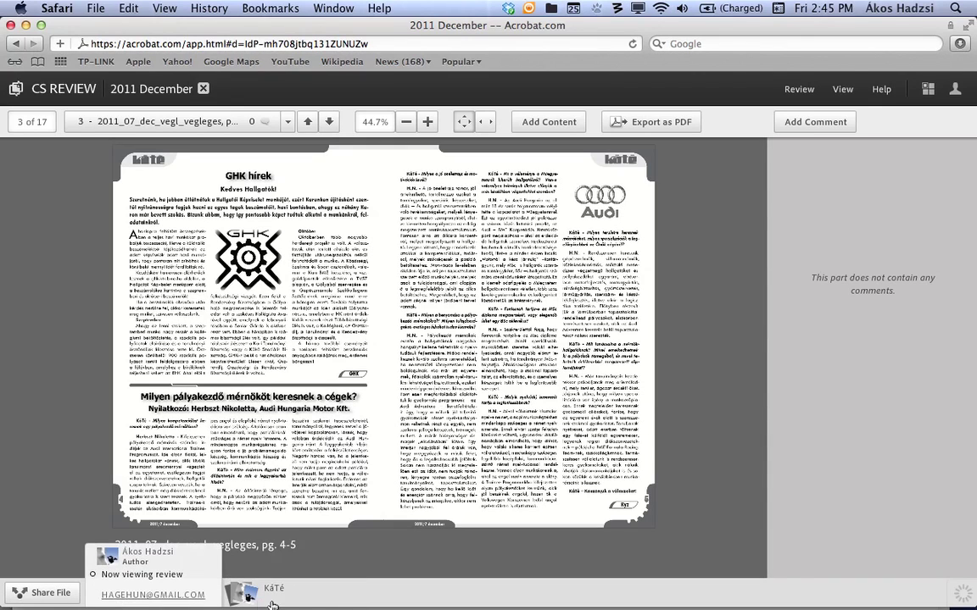
{"action": "mouse_move", "coordinate": [237, 600]}
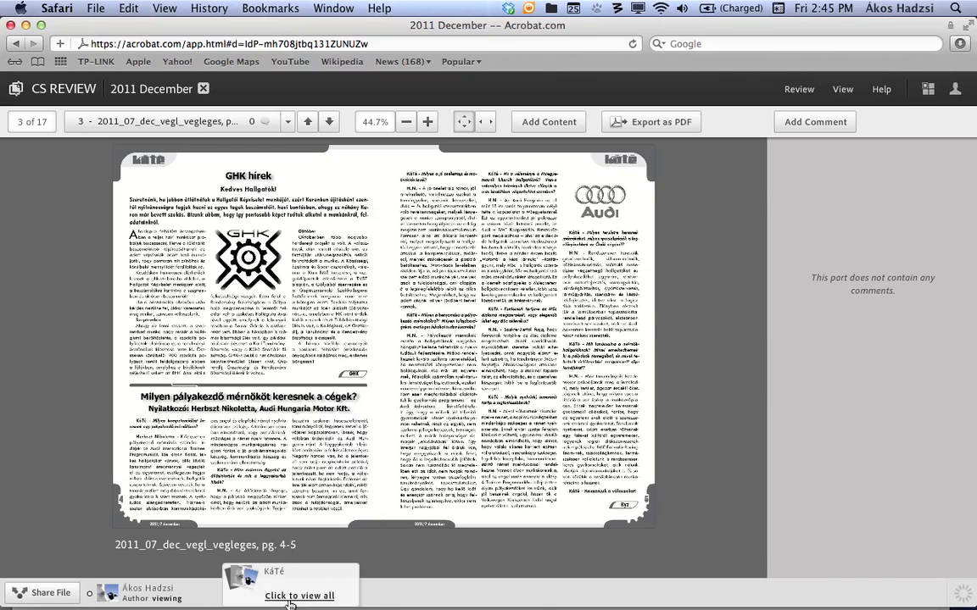
{"action": "mouse_move", "coordinate": [166, 599]}
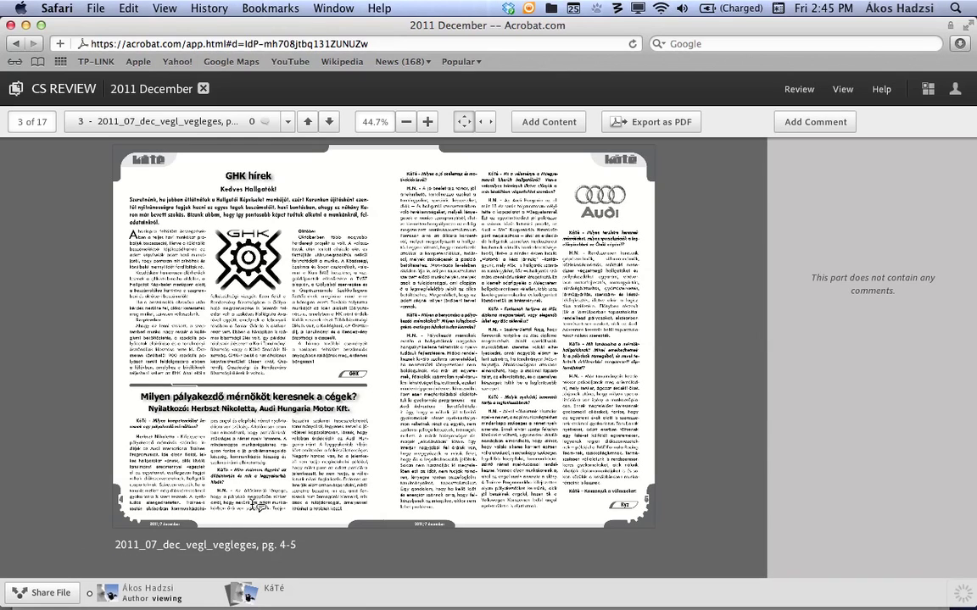
On pages 6-7, mark the watermark at the corner of the old black car photo and save the comment "Ezt nem lehetne leszedni a képről?"
{"action": "left_click", "coordinate": [330, 122]}
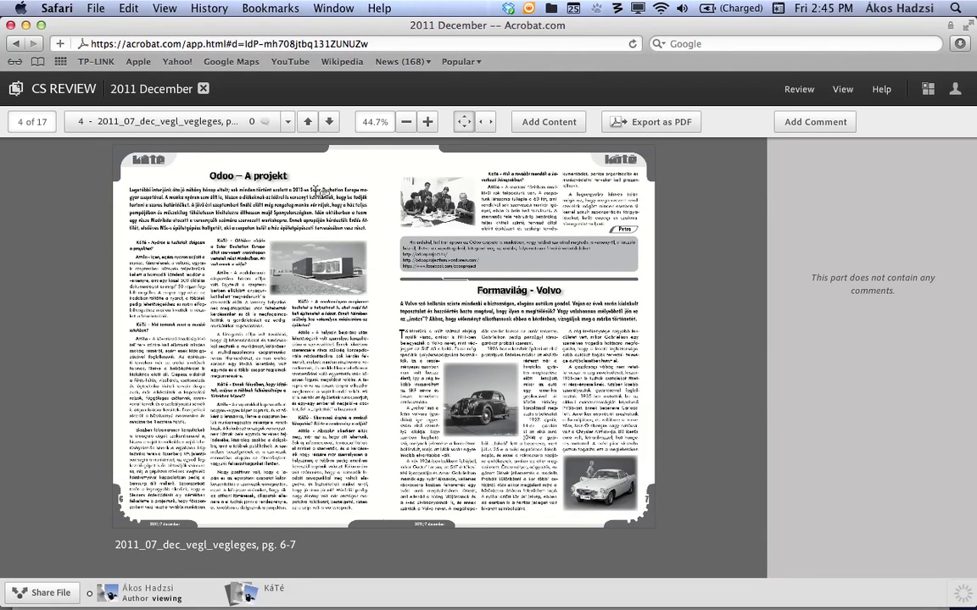
{"action": "left_click", "coordinate": [427, 122]}
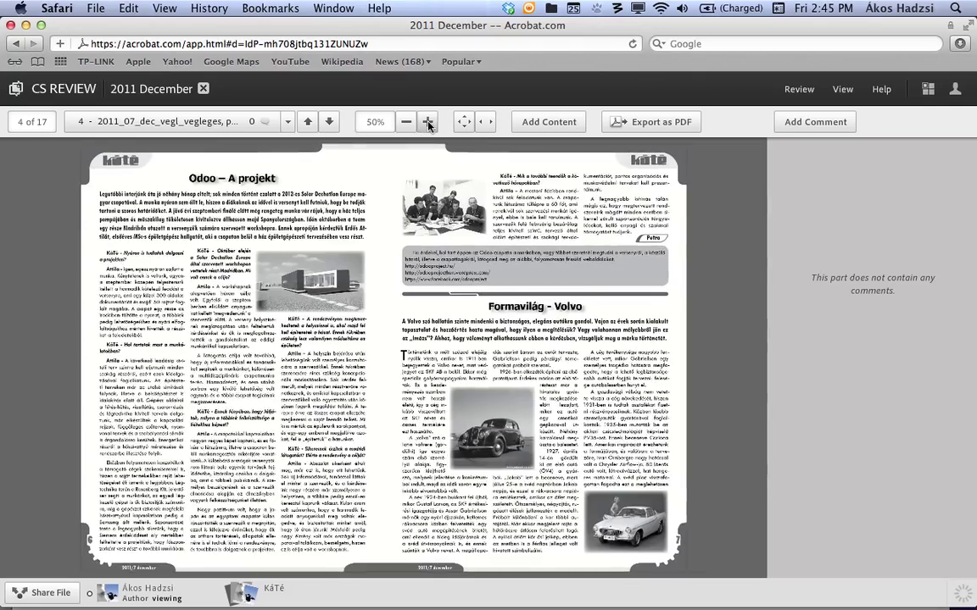
{"action": "left_click", "coordinate": [427, 124]}
{"action": "left_click", "coordinate": [427, 124]}
{"action": "left_click", "coordinate": [427, 125]}
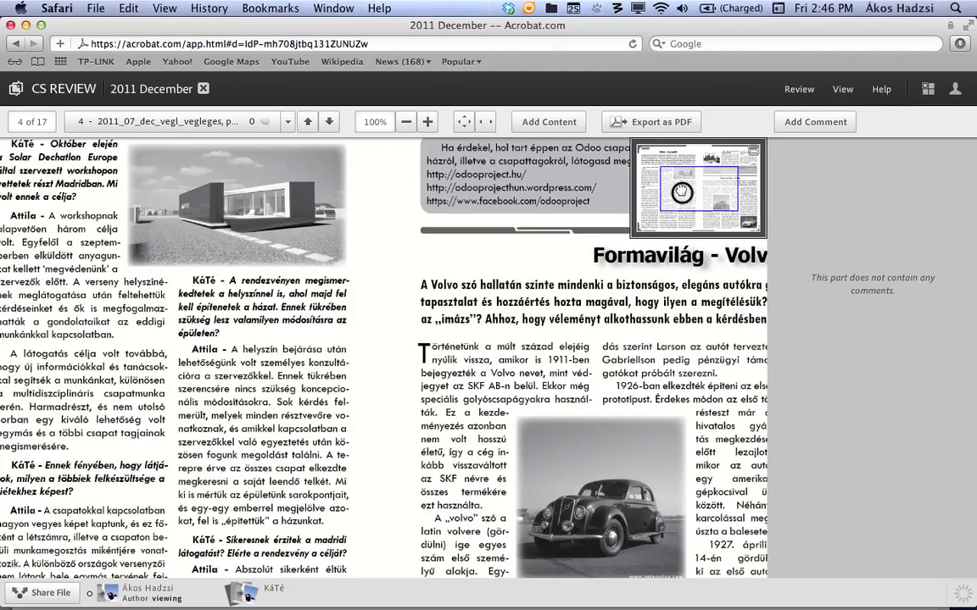
{"action": "left_click_drag", "start_coordinate": [683, 196], "coordinate": [717, 222]}
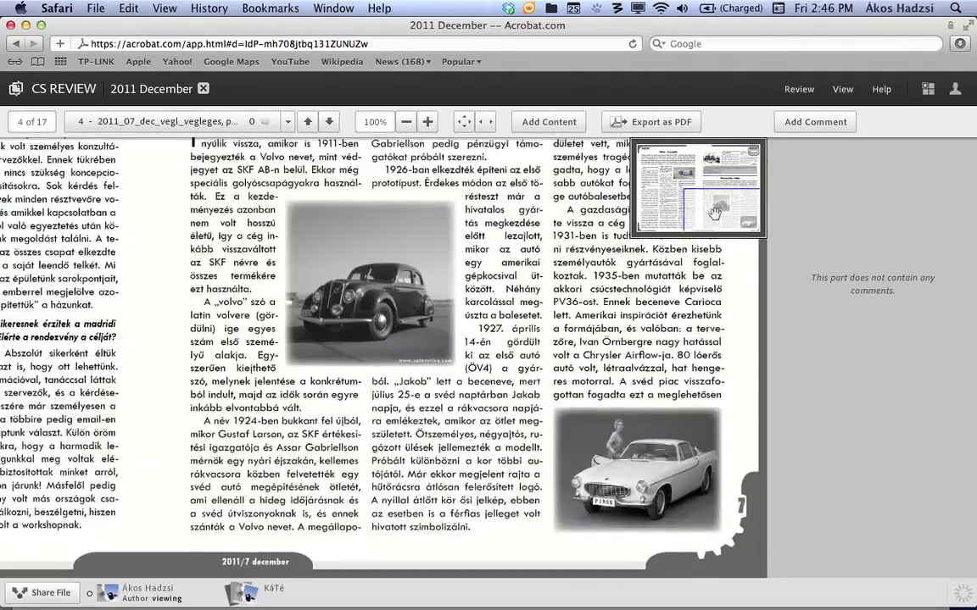
{"action": "left_click_drag", "start_coordinate": [369, 337], "coordinate": [488, 384]}
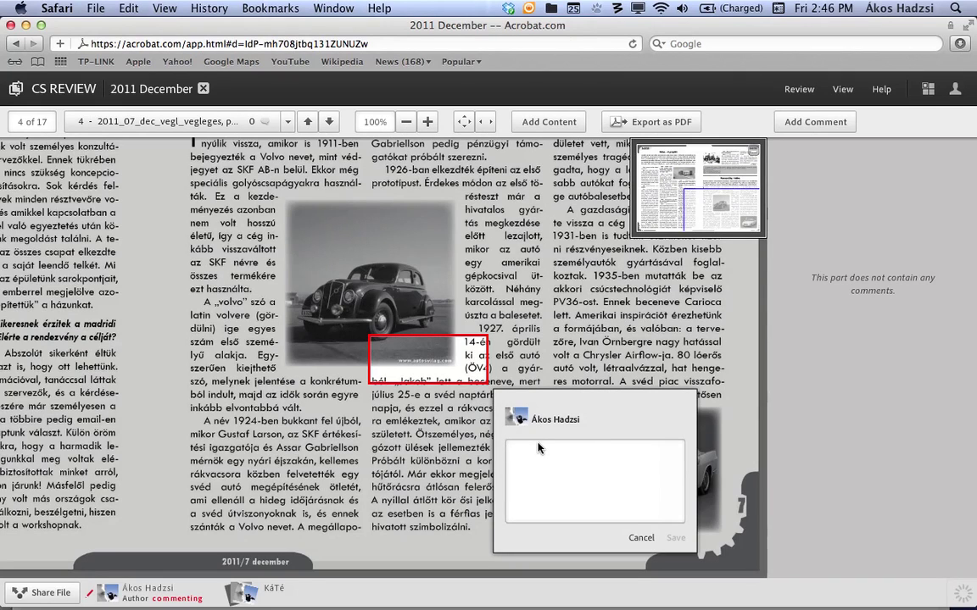
{"action": "type", "text": "Ezt nem lehetne leszedni a kép"}
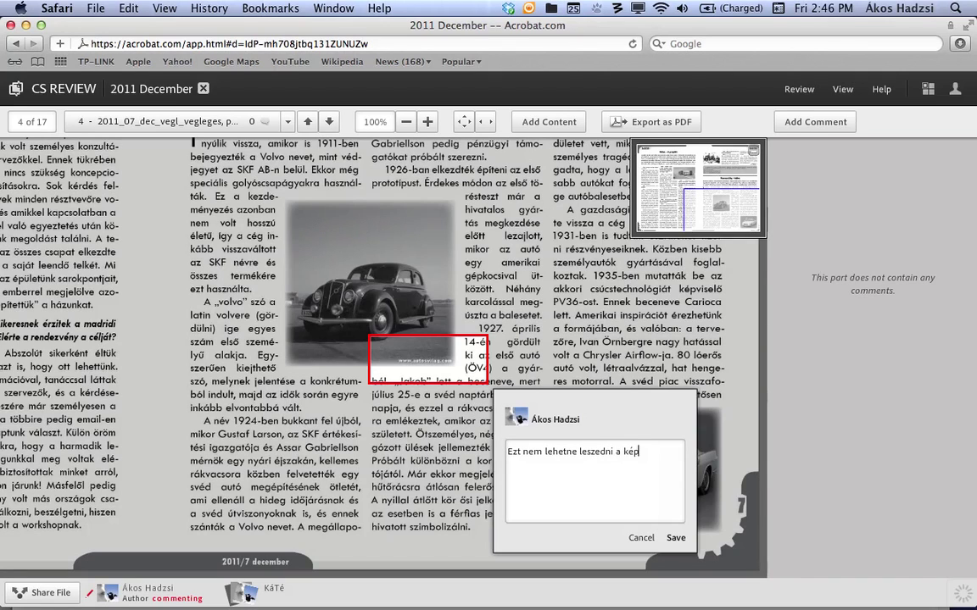
{"action": "type", "text": "ről?"}
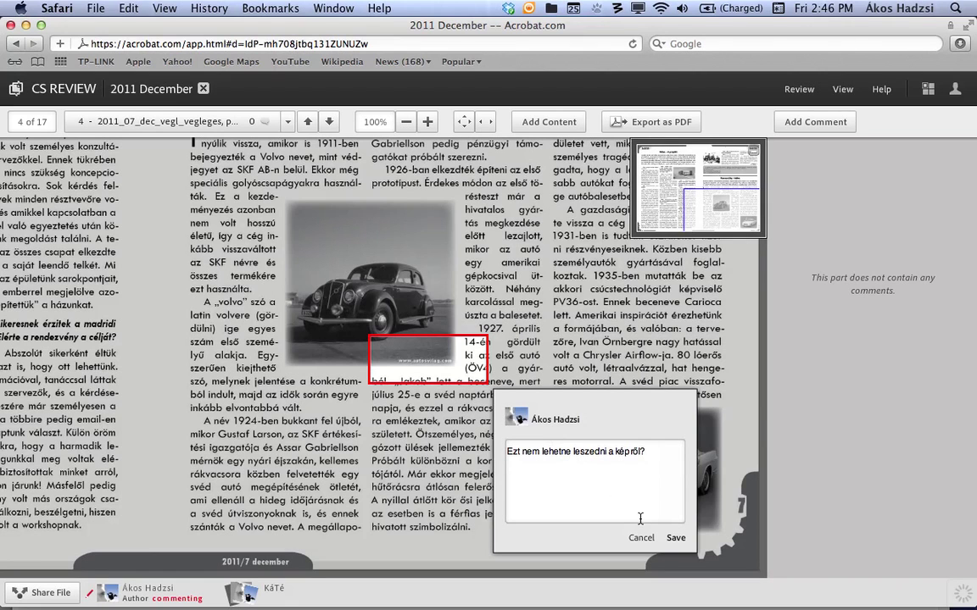
{"action": "left_click", "coordinate": [675, 540]}
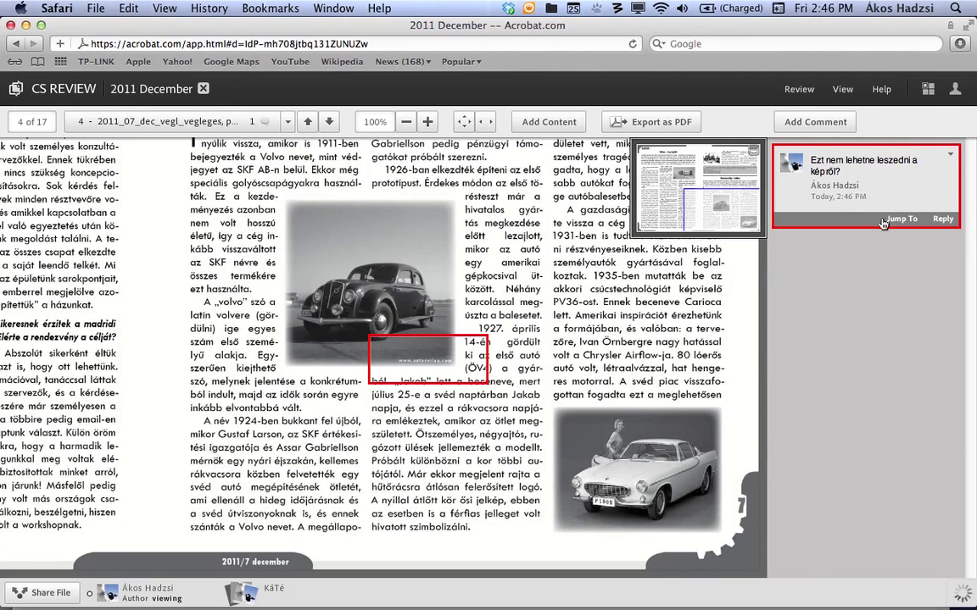
{"action": "left_click", "coordinate": [942, 220]}
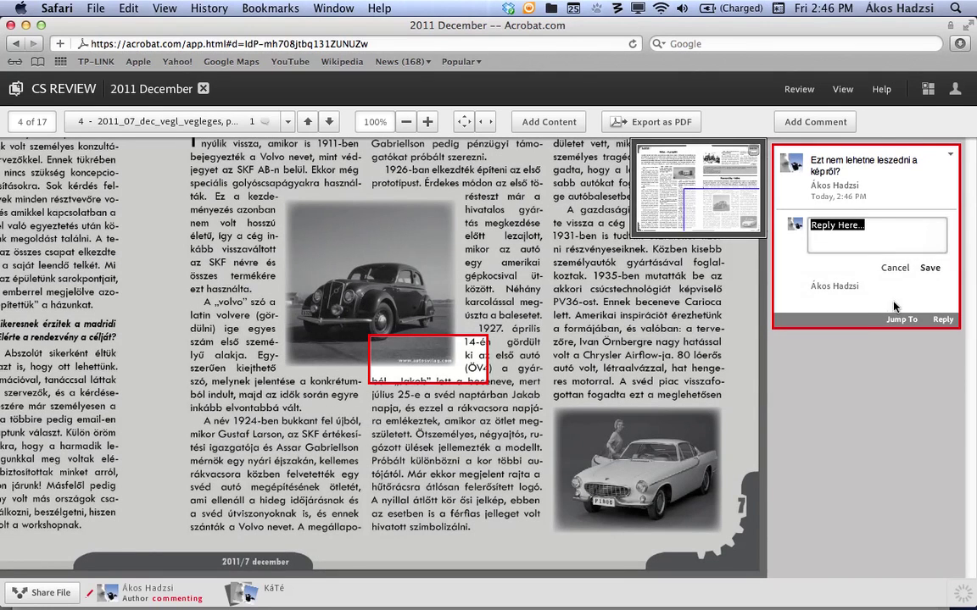
{"action": "type", "text": "Persze"}
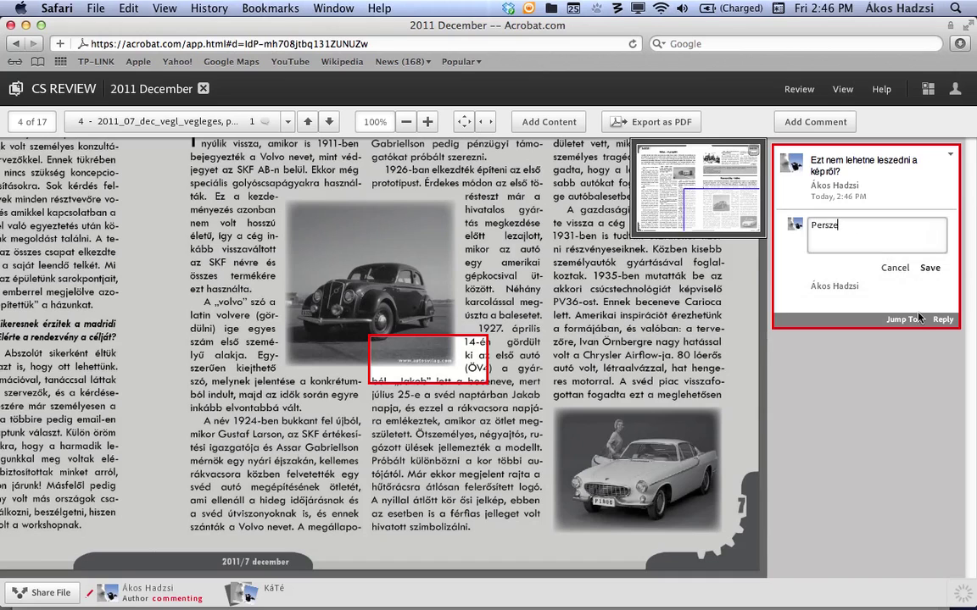
{"action": "left_click", "coordinate": [899, 270]}
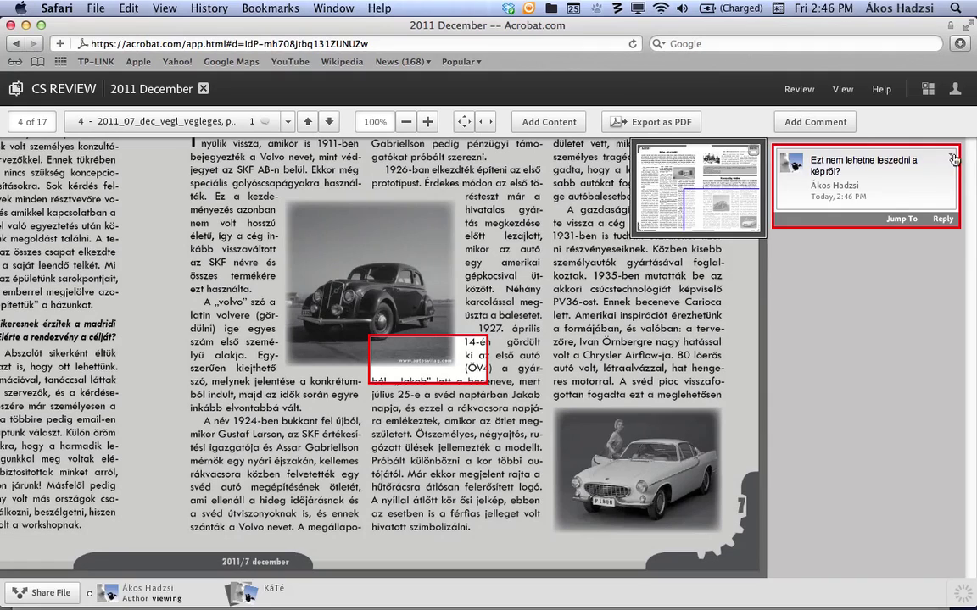
Flag the photo watermark comment as Needs Review without adding further comments, and save the flag
{"action": "left_click", "coordinate": [953, 159]}
{"action": "left_click", "coordinate": [944, 166]}
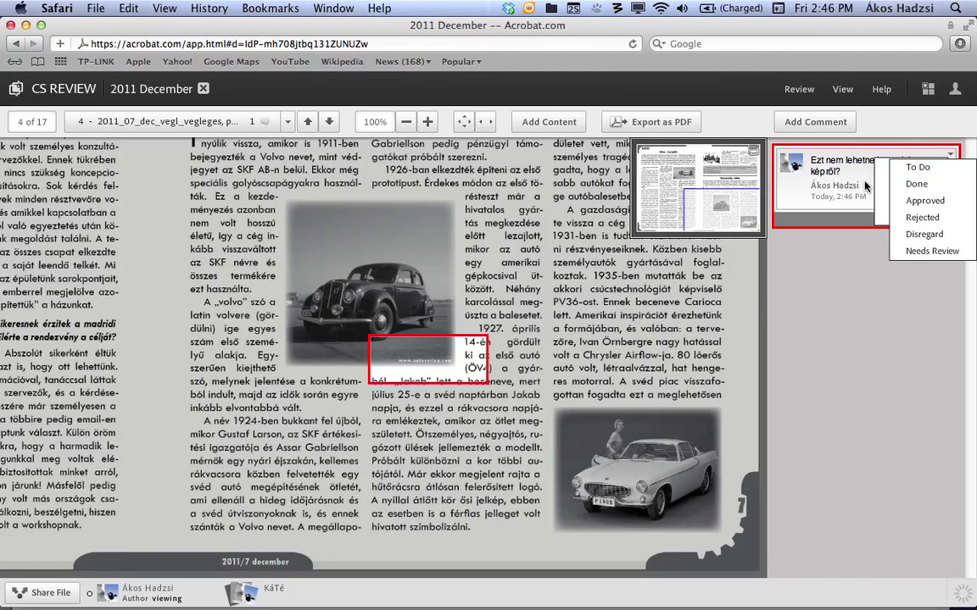
{"action": "mouse_move", "coordinate": [888, 172]}
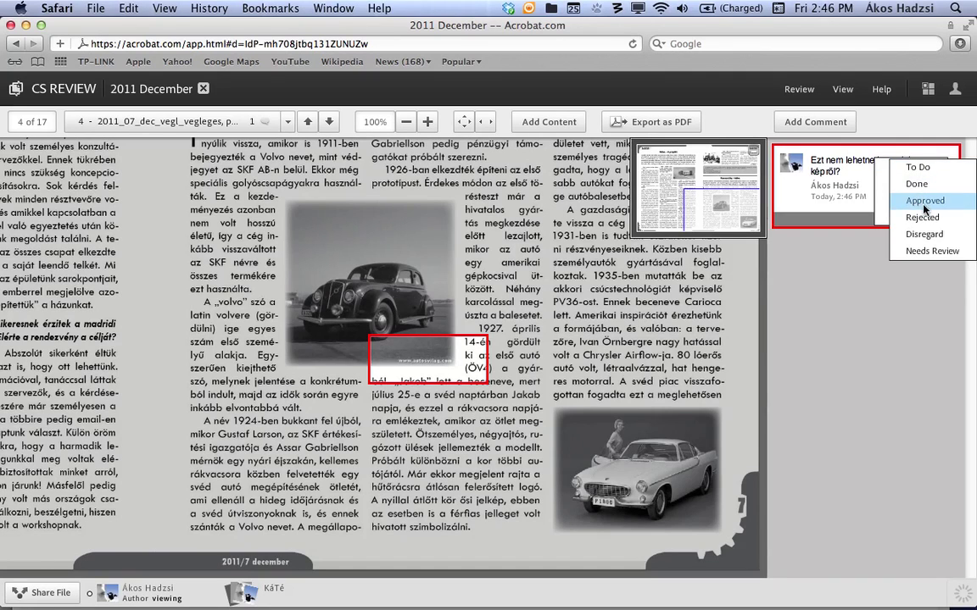
{"action": "left_click", "coordinate": [932, 252]}
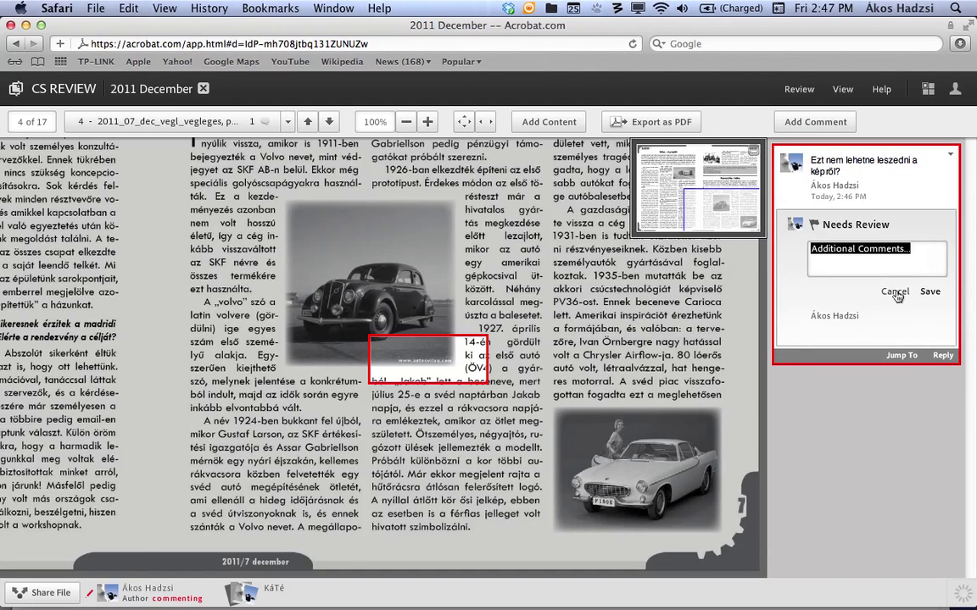
{"action": "left_click", "coordinate": [930, 291]}
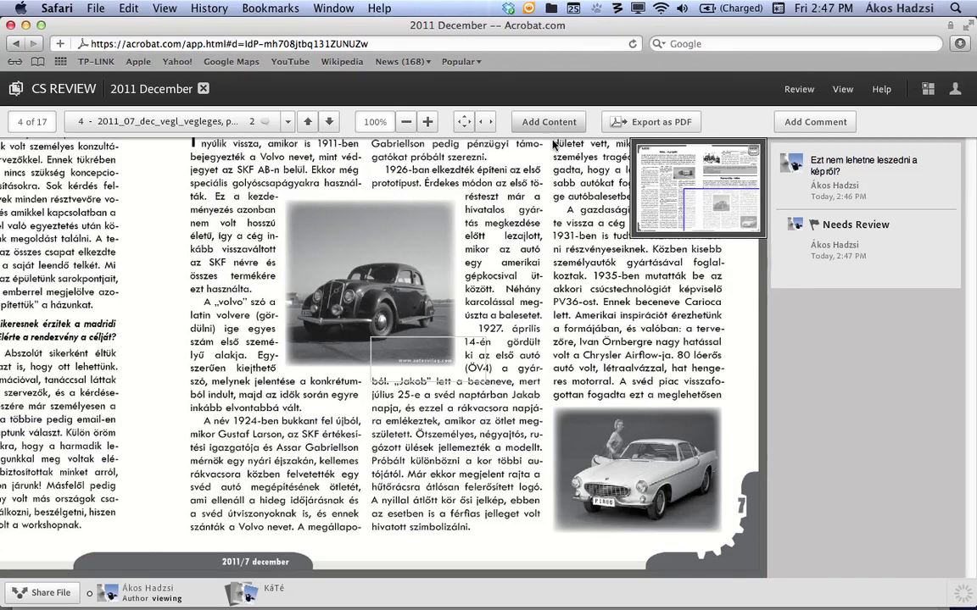
On pages 10-11, highlight the "Szerzői jogról:" heading and the first sentence below it, and save the comment "Ez így megfelelő?"
{"action": "left_click", "coordinate": [670, 197]}
{"action": "left_click_drag", "start_coordinate": [670, 197], "coordinate": [536, 114]}
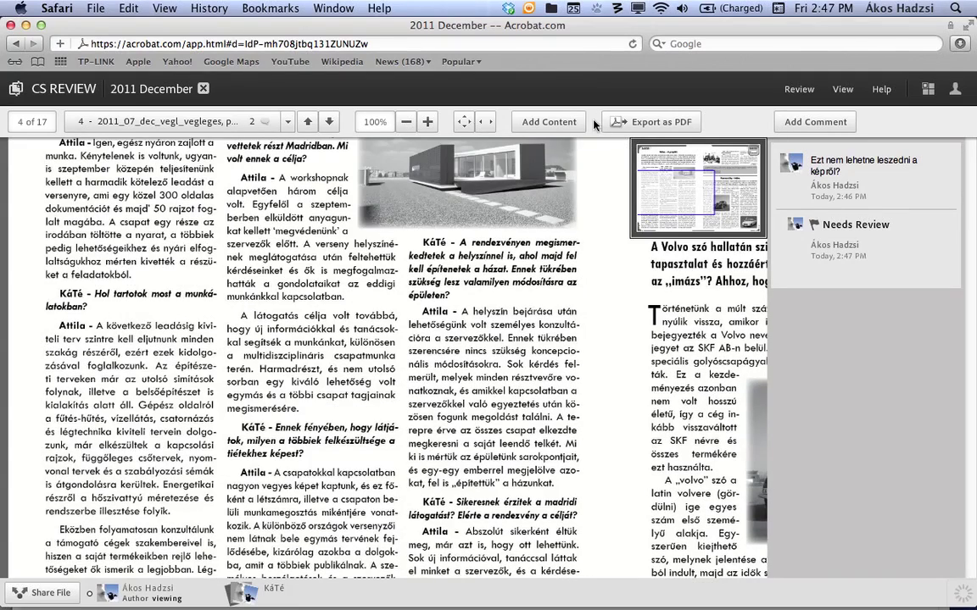
{"action": "left_click", "coordinate": [330, 122]}
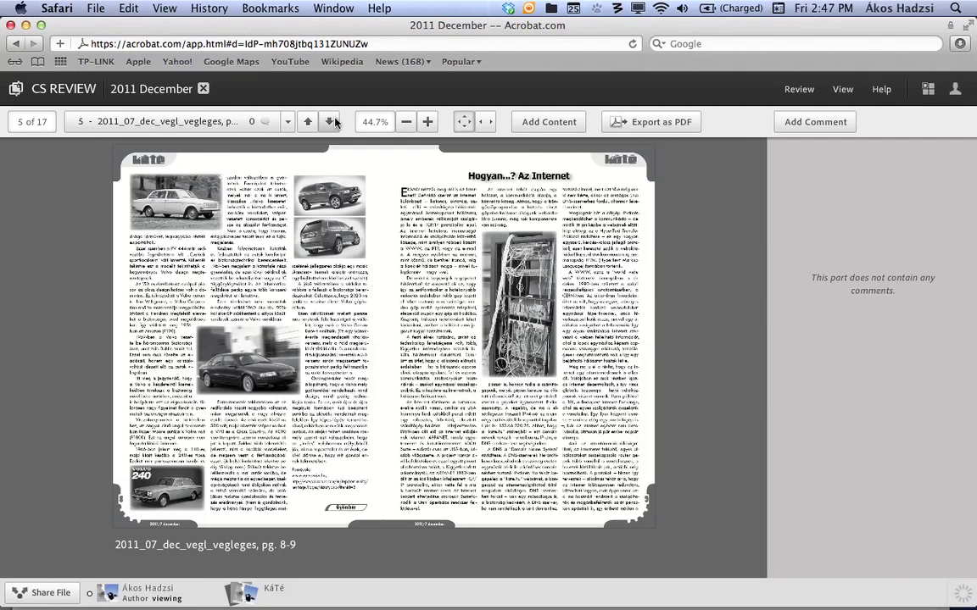
{"action": "left_click", "coordinate": [333, 122]}
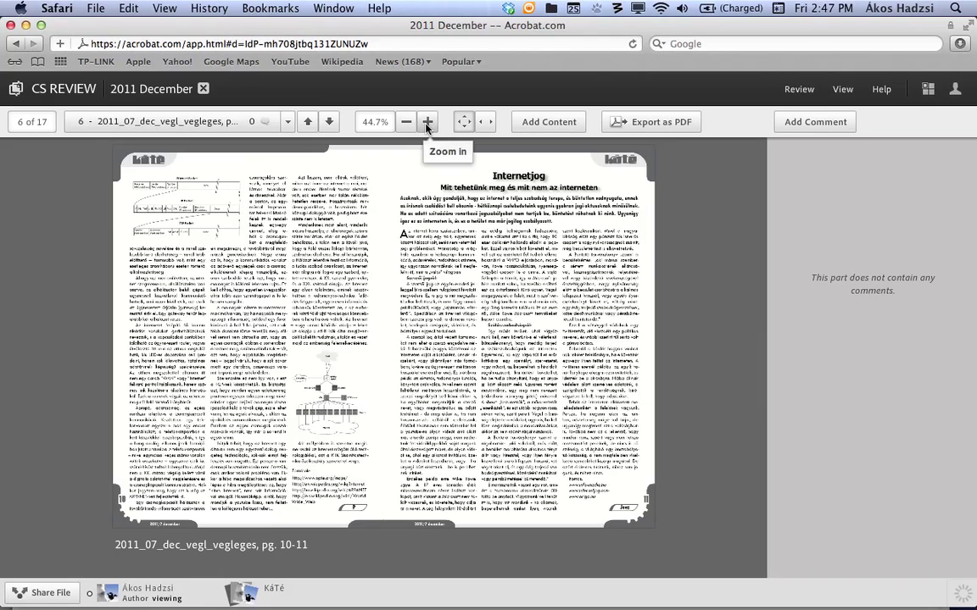
{"action": "left_click", "coordinate": [427, 123]}
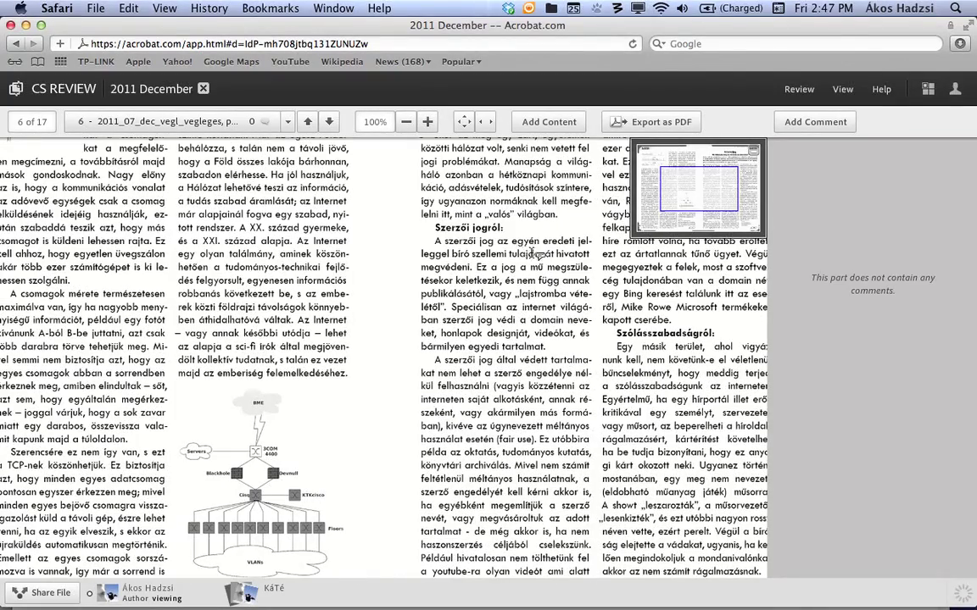
{"action": "left_click_drag", "start_coordinate": [439, 227], "coordinate": [471, 268]}
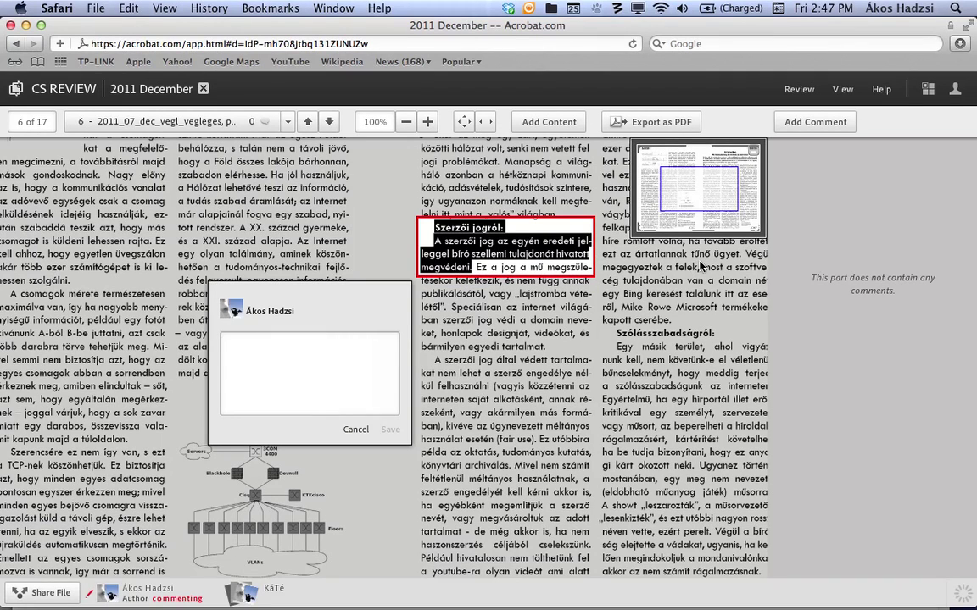
{"action": "type", "text": "Ez így megfelelő?"}
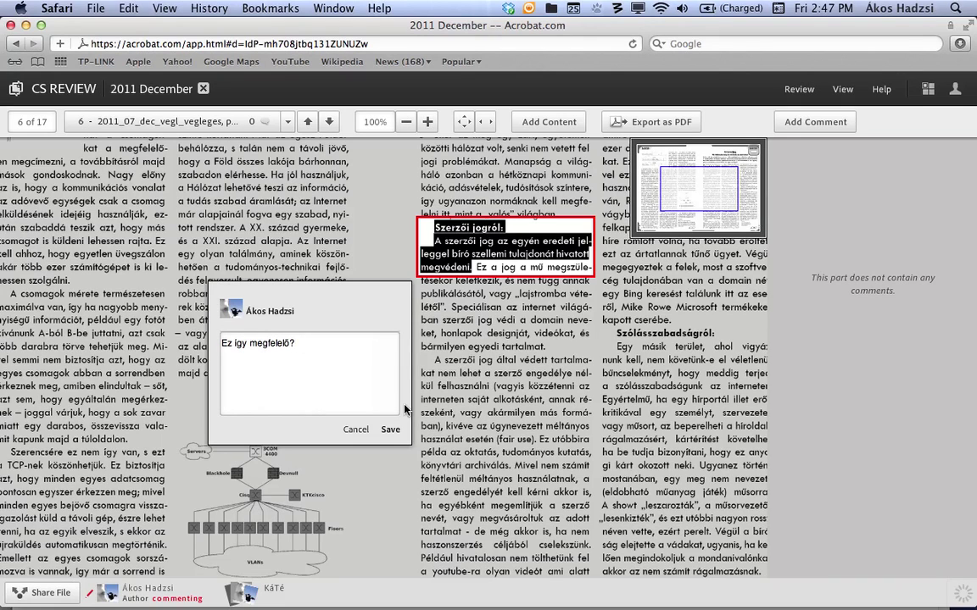
{"action": "left_click", "coordinate": [390, 430]}
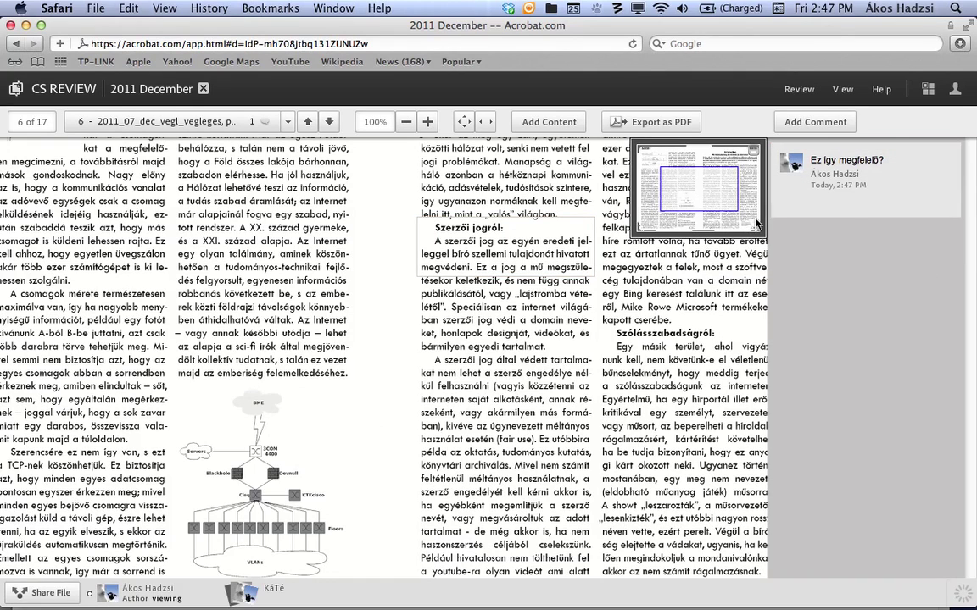
Switch to InDesign, list the comments on the pages 6-7 part of the 2011 December review, and check the actions available for that part
{"action": "mouse_move", "coordinate": [479, 593]}
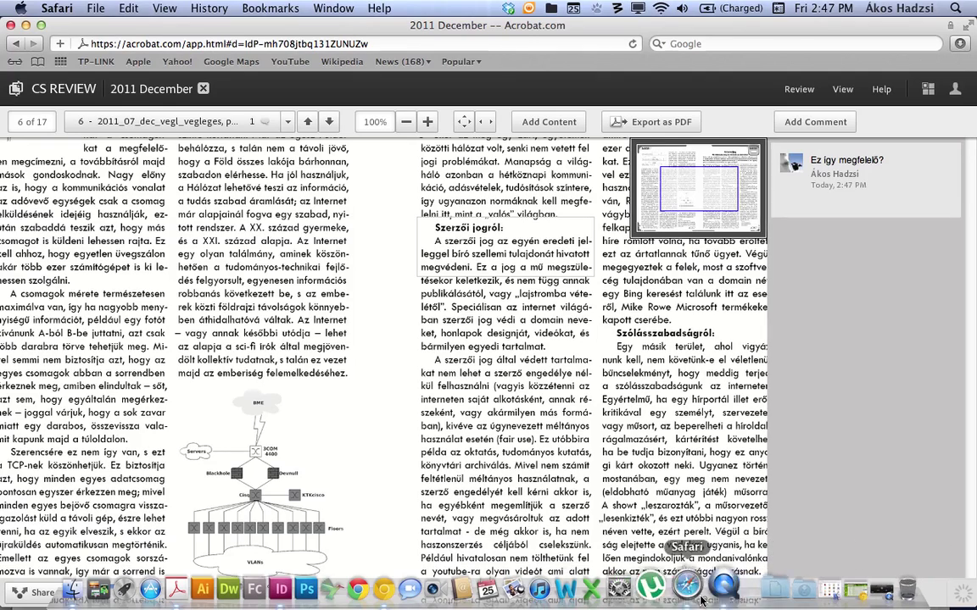
{"action": "left_click", "coordinate": [273, 589]}
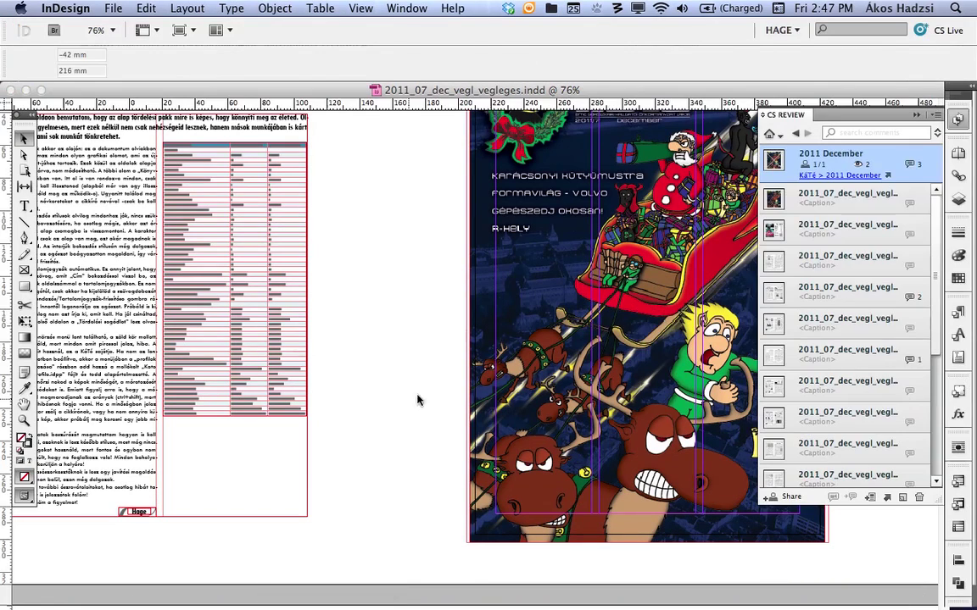
{"action": "left_click", "coordinate": [911, 166]}
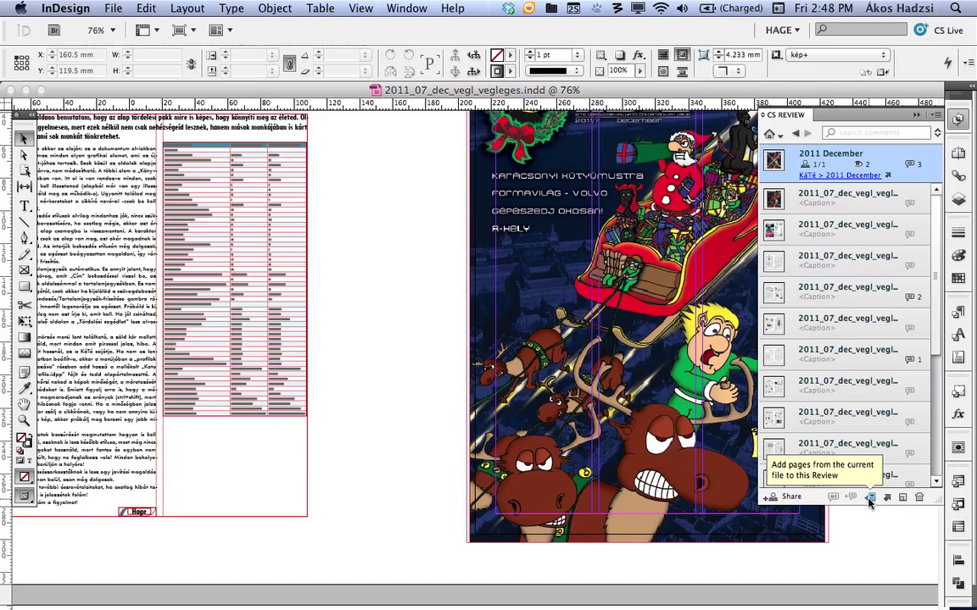
{"action": "left_click", "coordinate": [855, 301]}
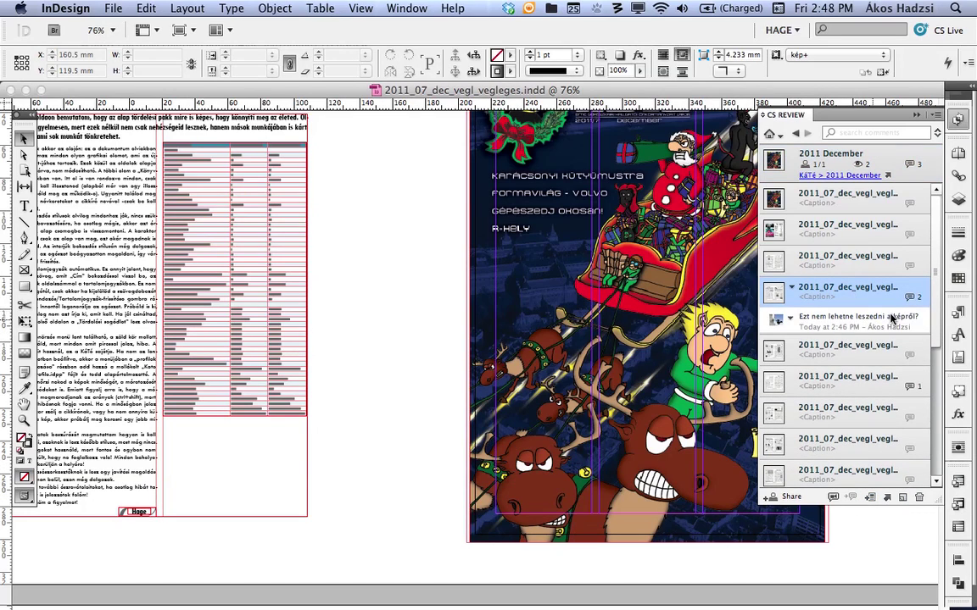
{"action": "right_click", "coordinate": [913, 301]}
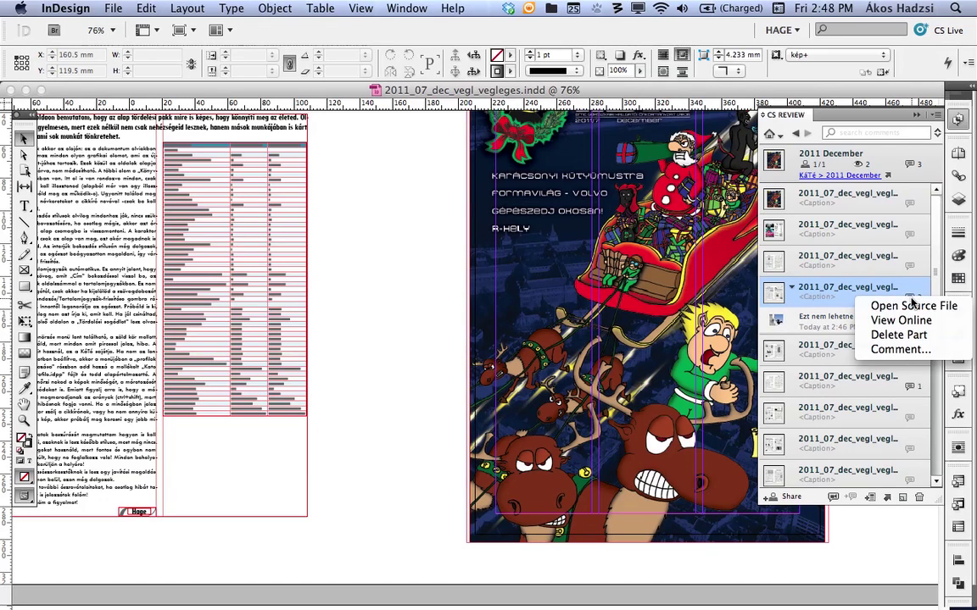
{"action": "left_click", "coordinate": [827, 290]}
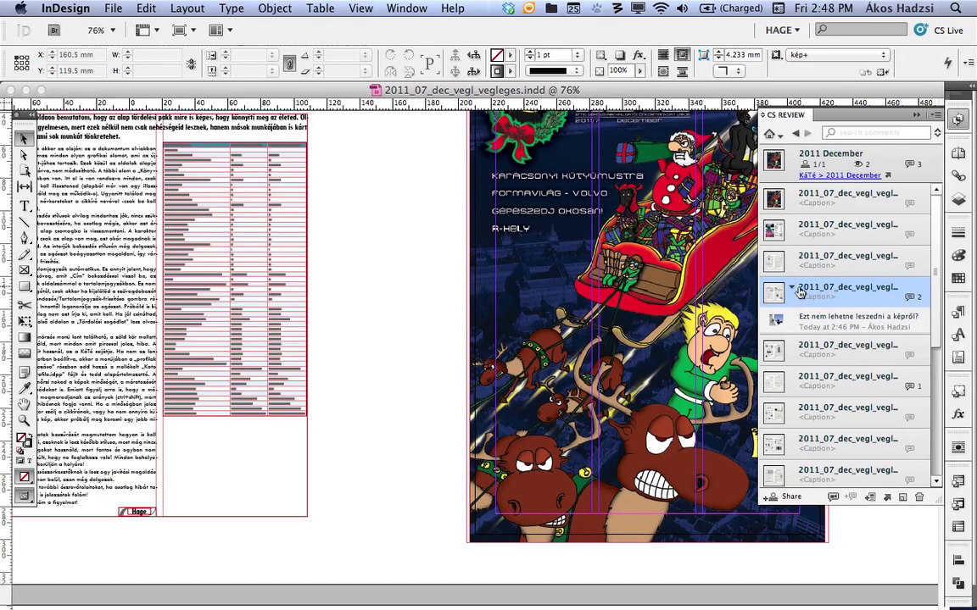
{"action": "right_click", "coordinate": [797, 293]}
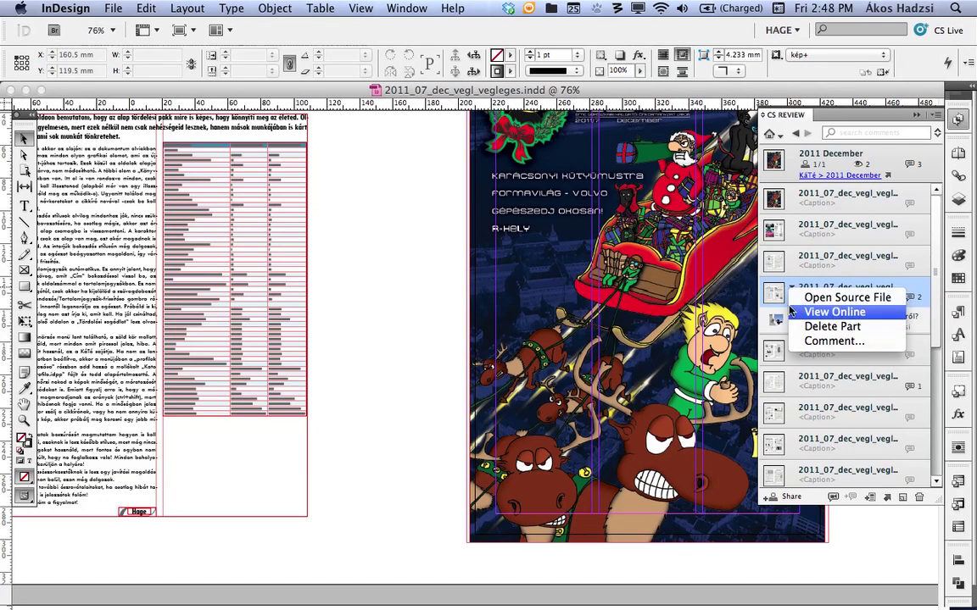
{"action": "left_click", "coordinate": [814, 312]}
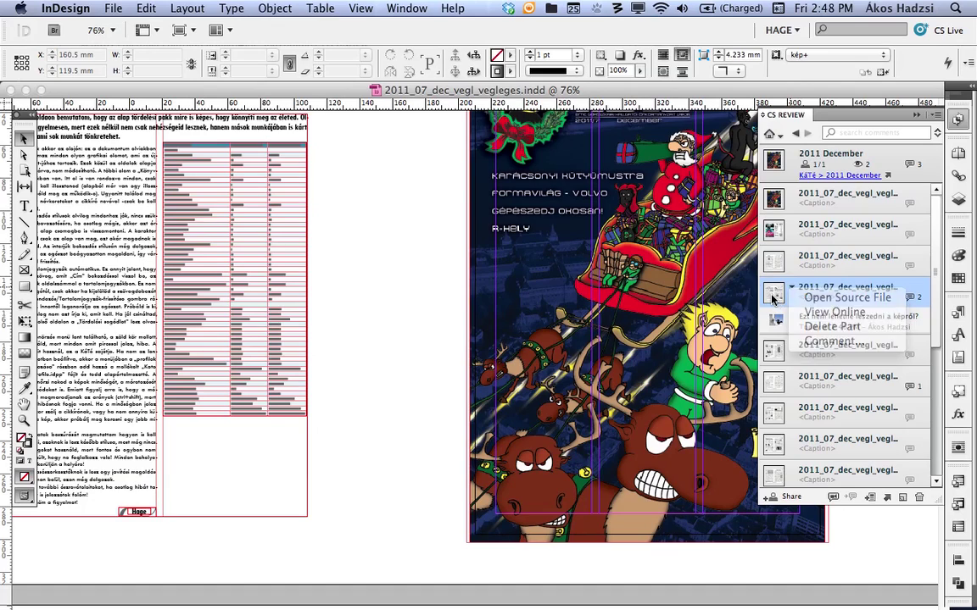
Expand the comment "Ezt nem lehetne leszedni a képről?" to view its marked area and reply, and check the actions available for it
{"action": "left_click", "coordinate": [834, 498]}
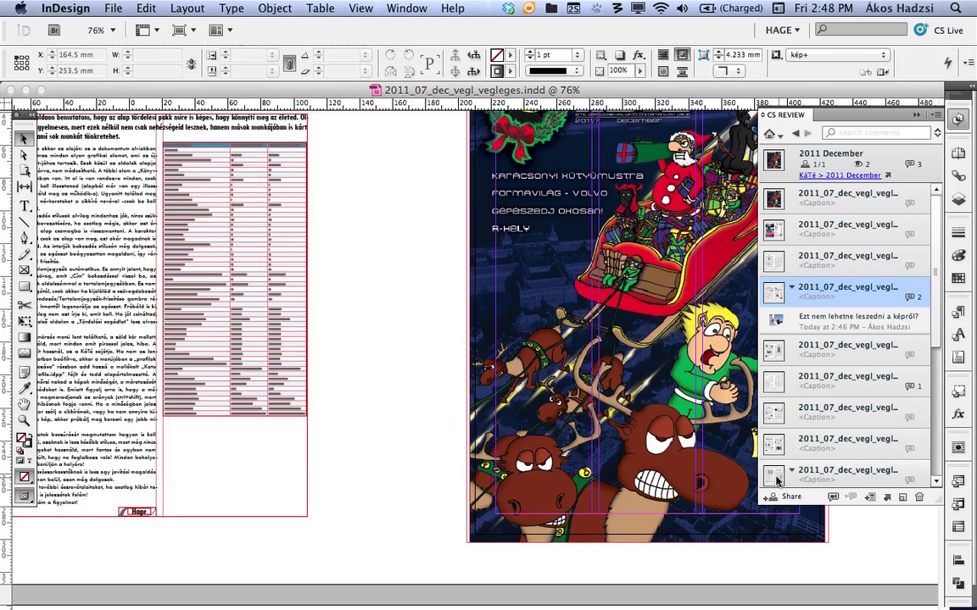
{"action": "scroll", "coordinate": [690, 379], "scroll_direction": "down", "scroll_amount": 2}
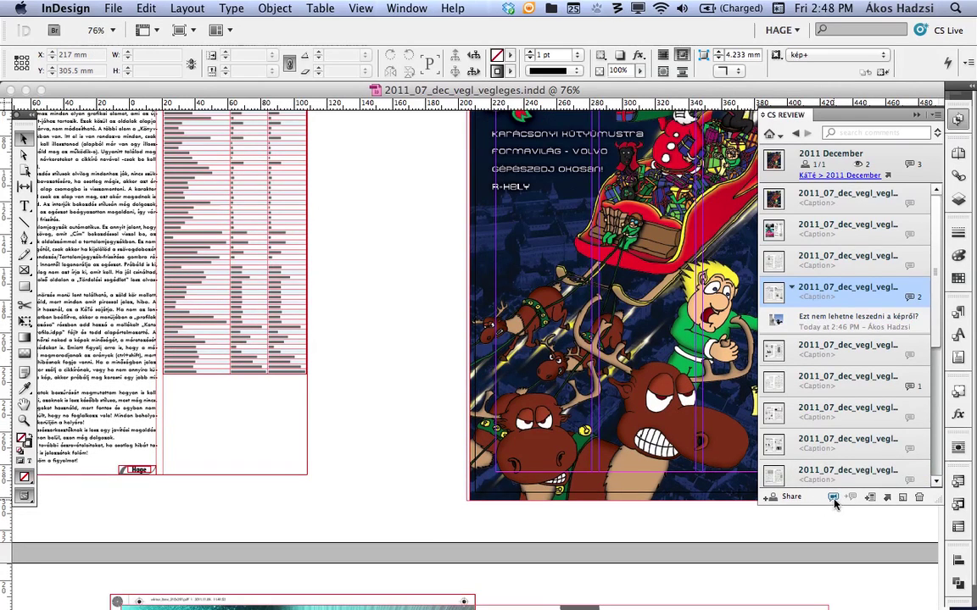
{"action": "left_click", "coordinate": [833, 311]}
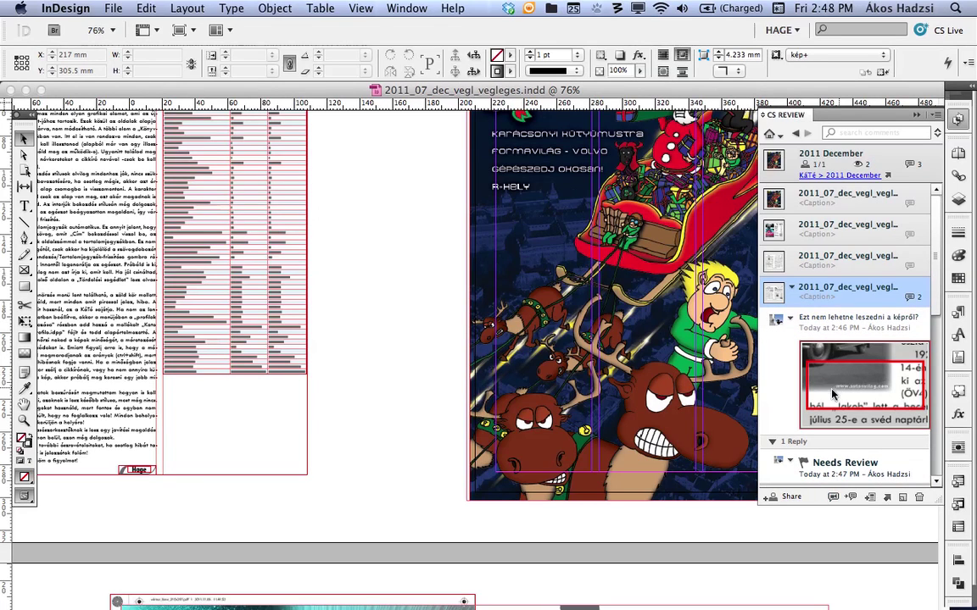
{"action": "right_click", "coordinate": [833, 371]}
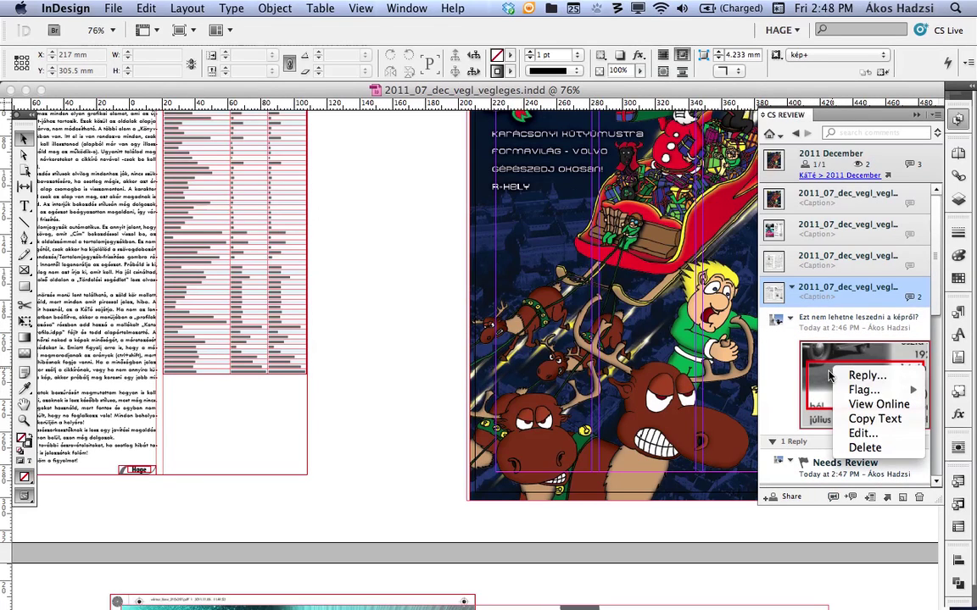
{"action": "key", "text": "Escape"}
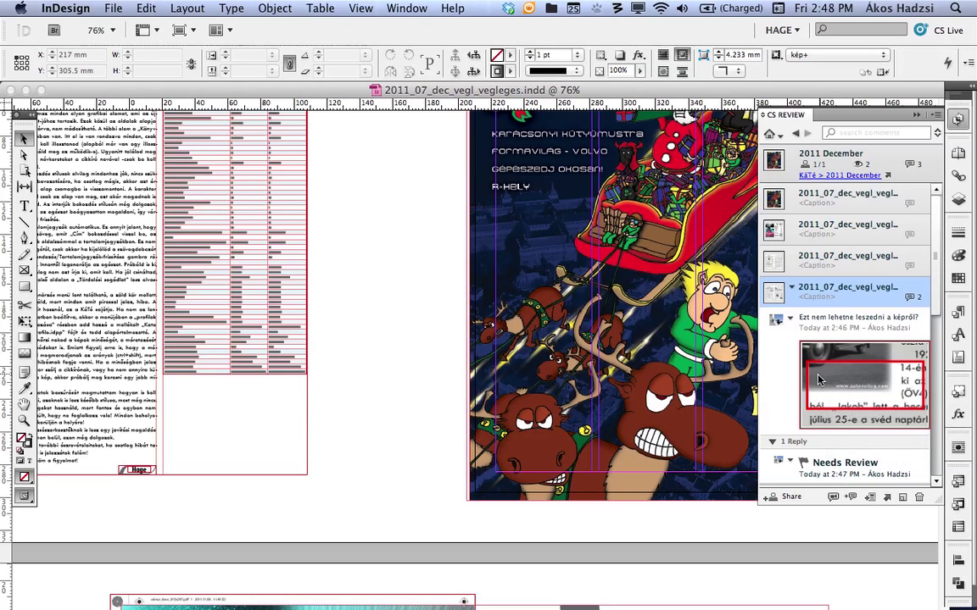
Go to the watermark comment's marked area in the layout and shorten the car photo's frame from below to 53.4 mm, cropping the watermark
{"action": "right_click", "coordinate": [790, 320]}
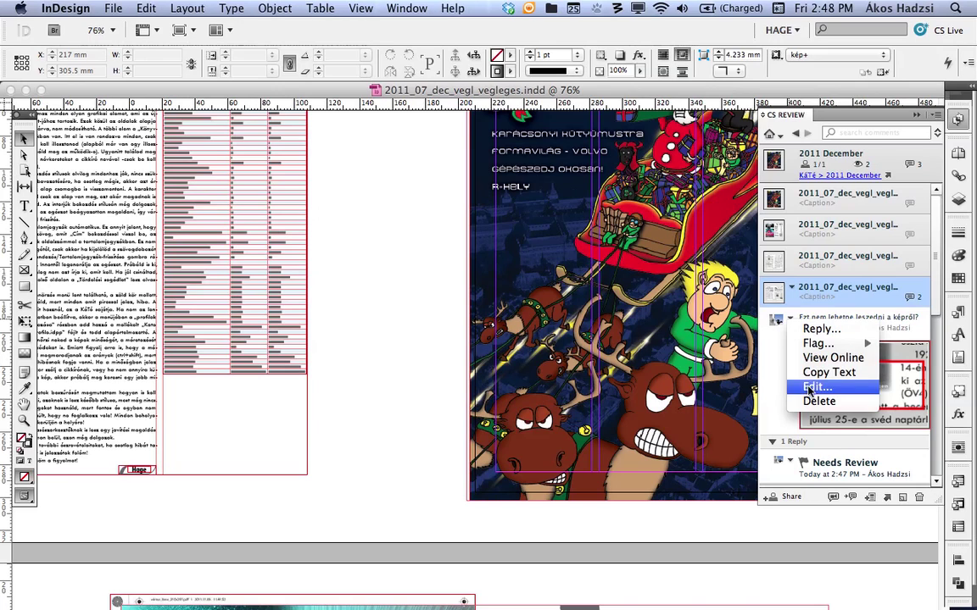
{"action": "left_click", "coordinate": [785, 370]}
{"action": "scroll", "coordinate": [810, 335], "scroll_direction": "down", "scroll_amount": 1}
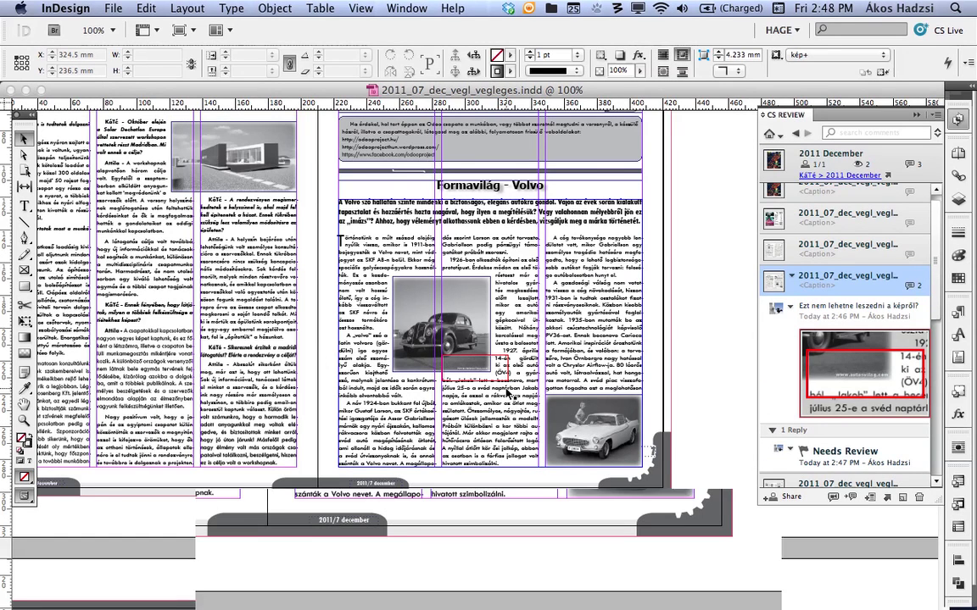
{"action": "key", "text": "super+equal"}
{"action": "key", "text": "super+equal"}
{"action": "key", "text": "super+equal"}
{"action": "key", "text": "super+equal"}
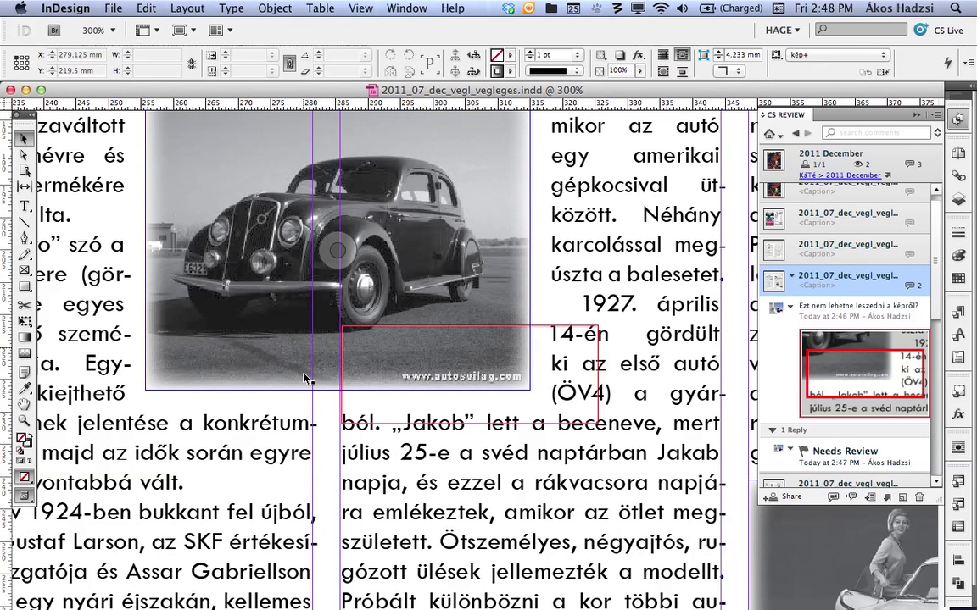
{"action": "left_click", "coordinate": [334, 370]}
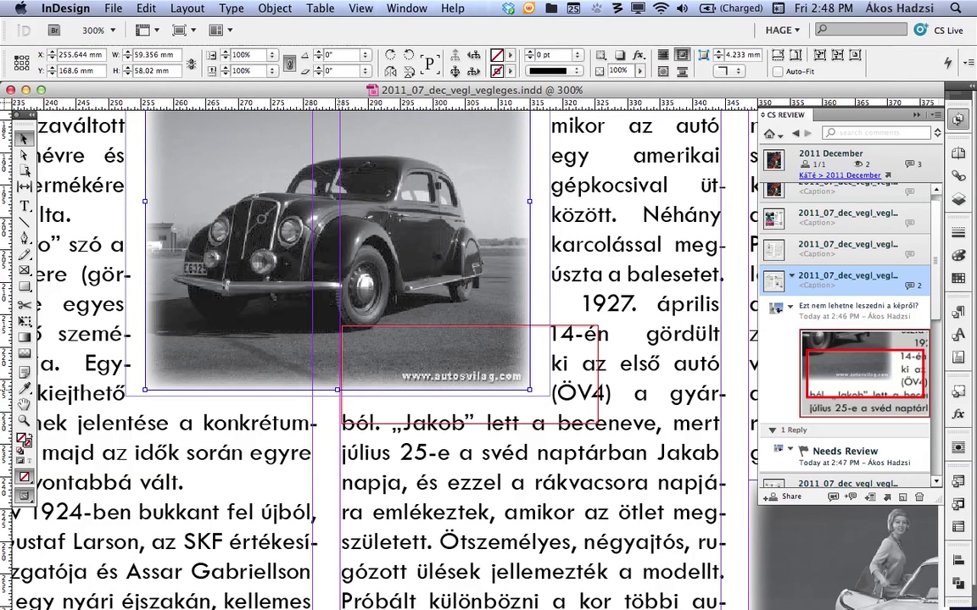
{"action": "mouse_move", "coordinate": [338, 390]}
{"action": "left_mouse_down"}
{"action": "mouse_move", "coordinate": [339, 365]}
{"action": "mouse_move", "coordinate": [329, 396]}
{"action": "left_mouse_up"}
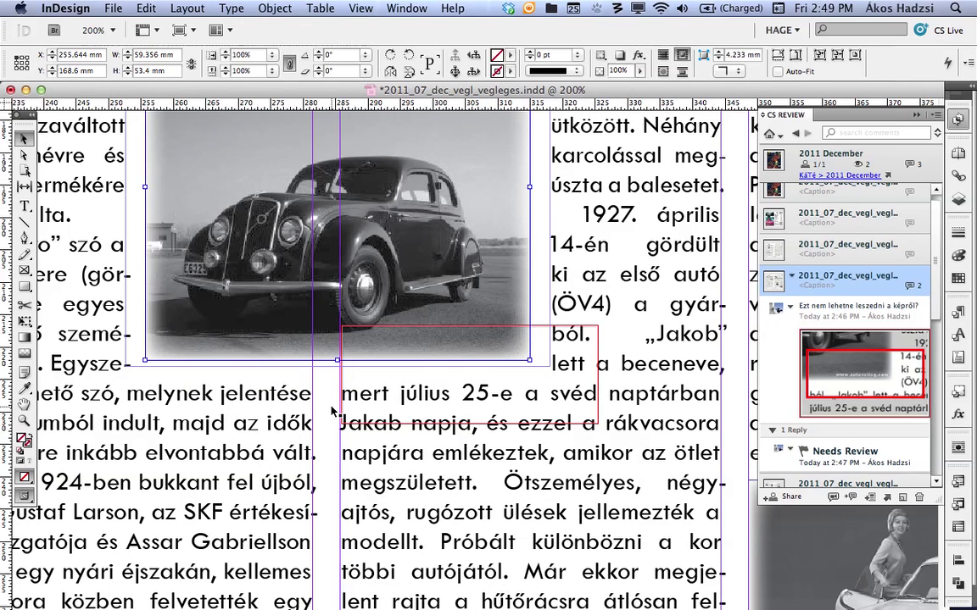
{"action": "key", "text": "super+minus"}
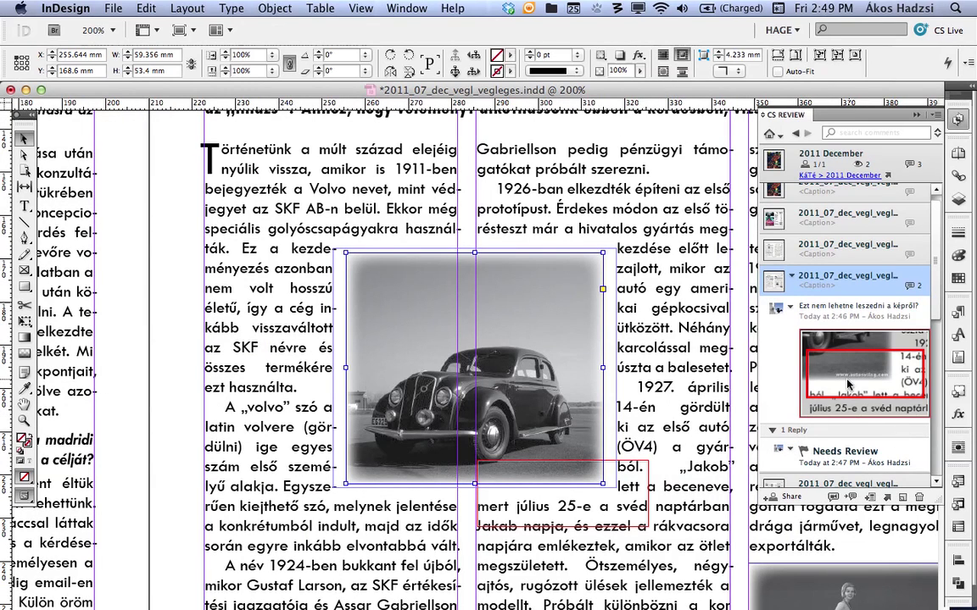
Flag the comment "Ezt nem lehetne leszedni a képről?" as Done with the note "Megcsinálva", and save the flag
{"action": "left_click", "coordinate": [791, 307]}
{"action": "mouse_move", "coordinate": [802, 339]}
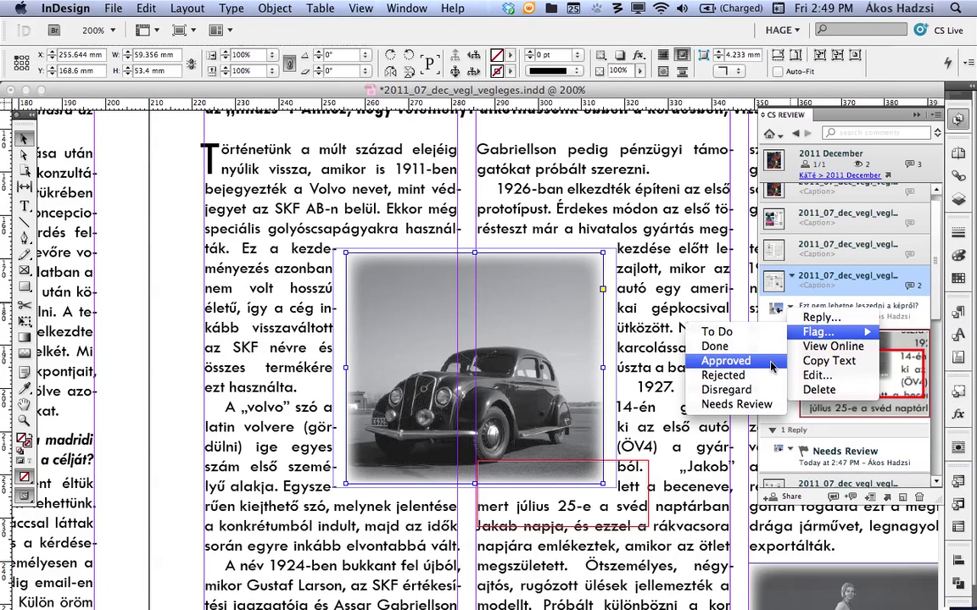
{"action": "left_click", "coordinate": [740, 347]}
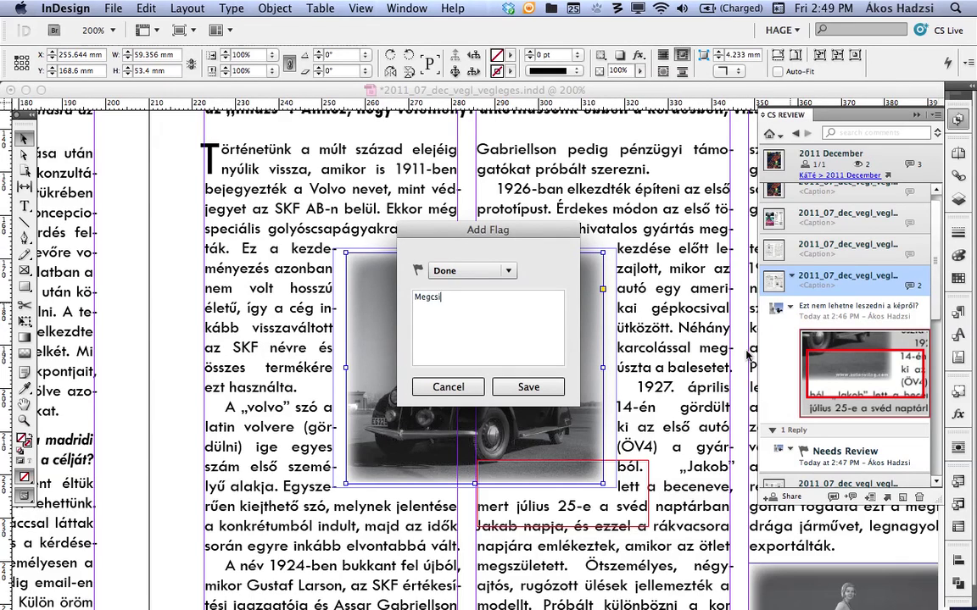
{"action": "left_click", "coordinate": [539, 387]}
{"action": "scroll", "coordinate": [764, 455], "scroll_direction": "down", "scroll_amount": 2}
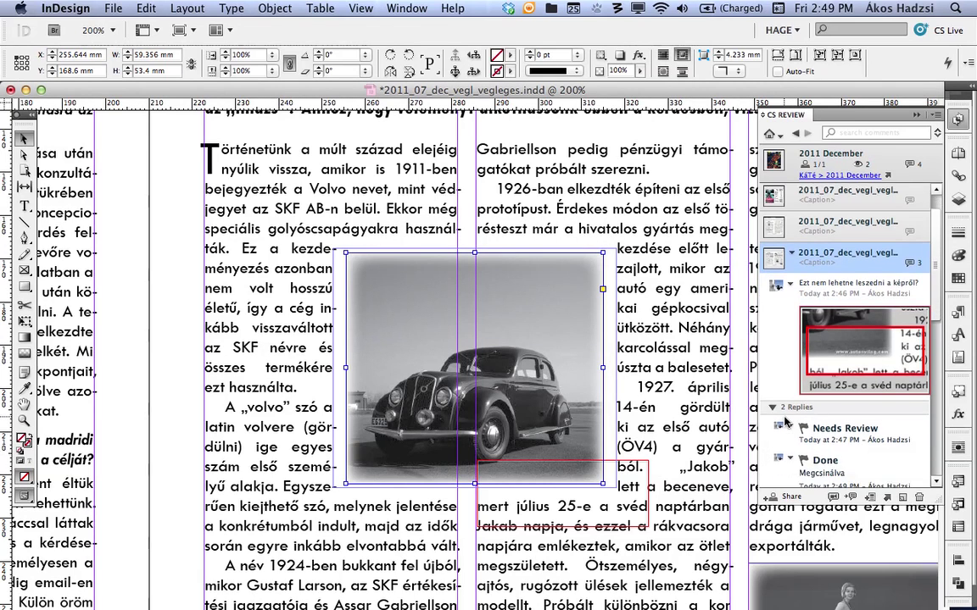
{"action": "scroll", "coordinate": [804, 428], "scroll_direction": "down", "scroll_amount": 2}
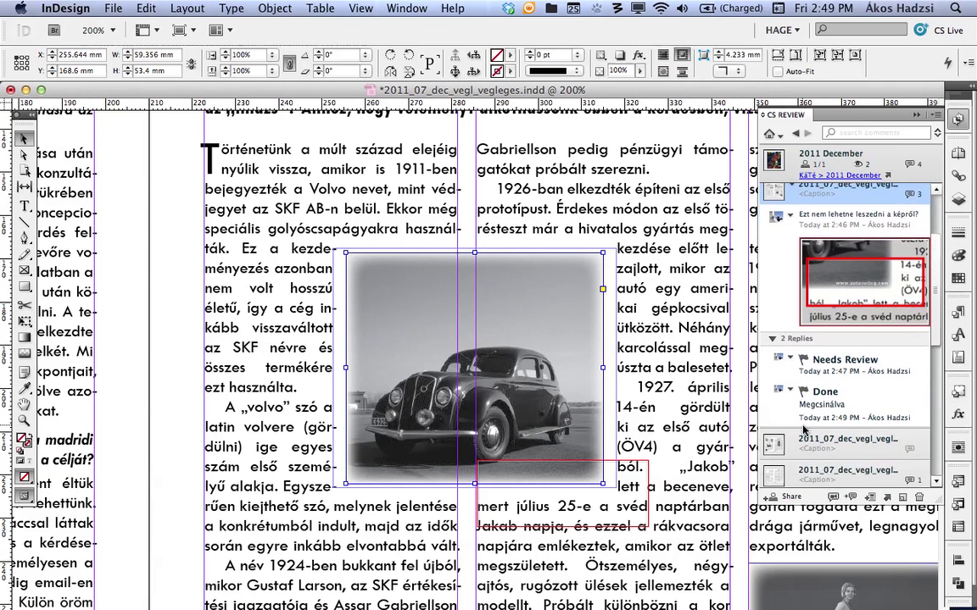
Switch to the Acrobat.com review in Safari and view the watermark comment's replies on pages 6-7
{"action": "mouse_move", "coordinate": [797, 598]}
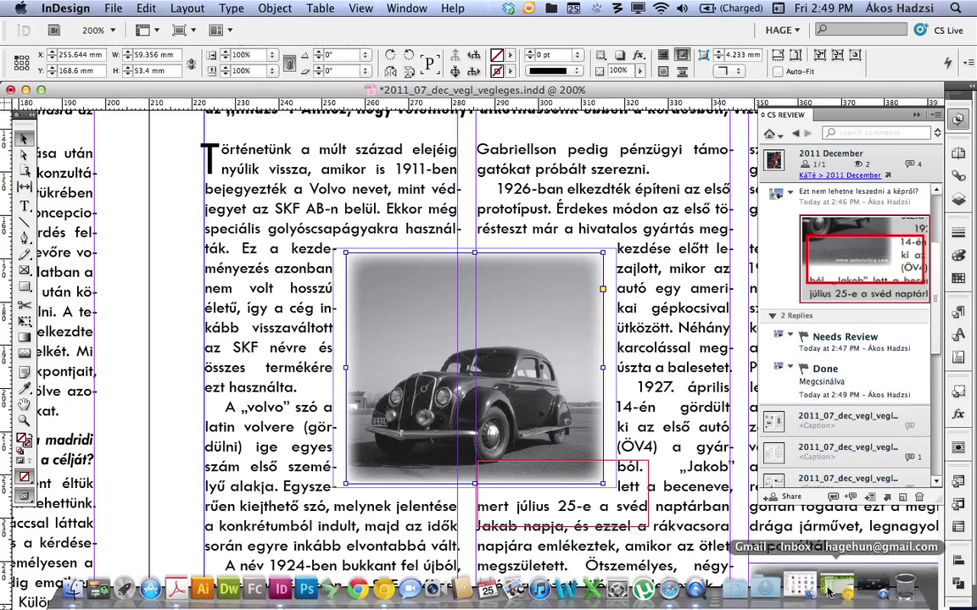
{"action": "left_click", "coordinate": [693, 589]}
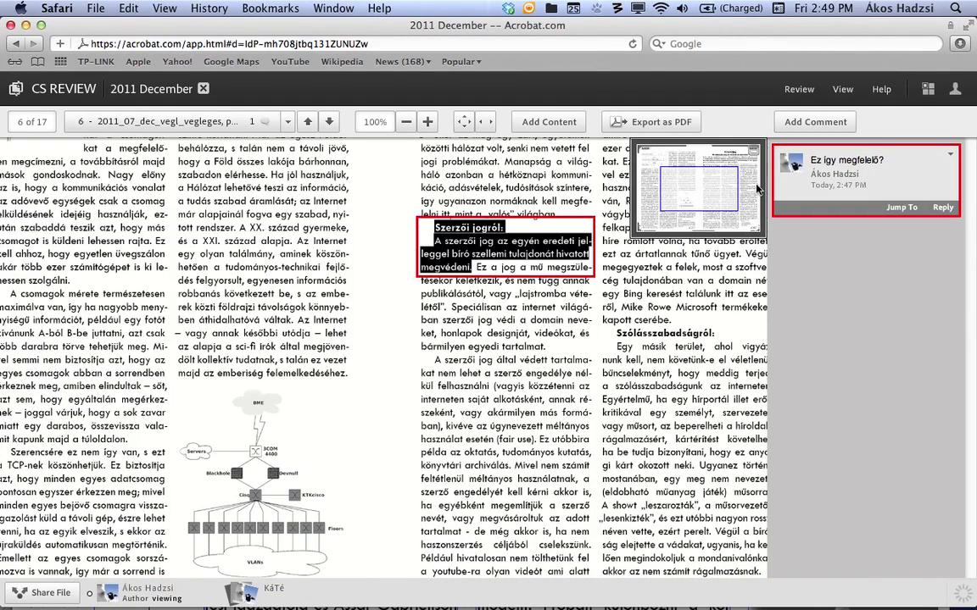
{"action": "left_click", "coordinate": [308, 122]}
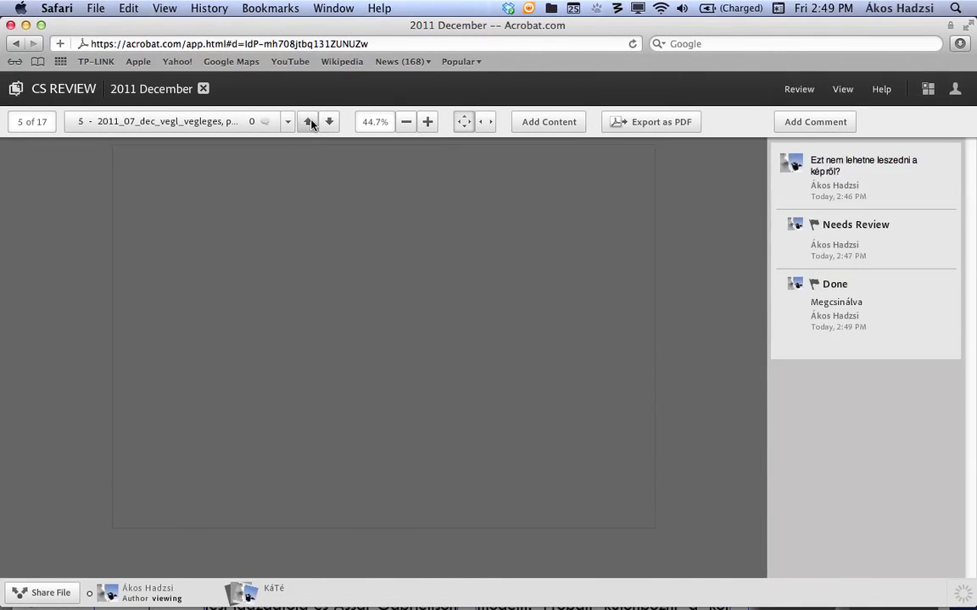
{"action": "left_click", "coordinate": [773, 347]}
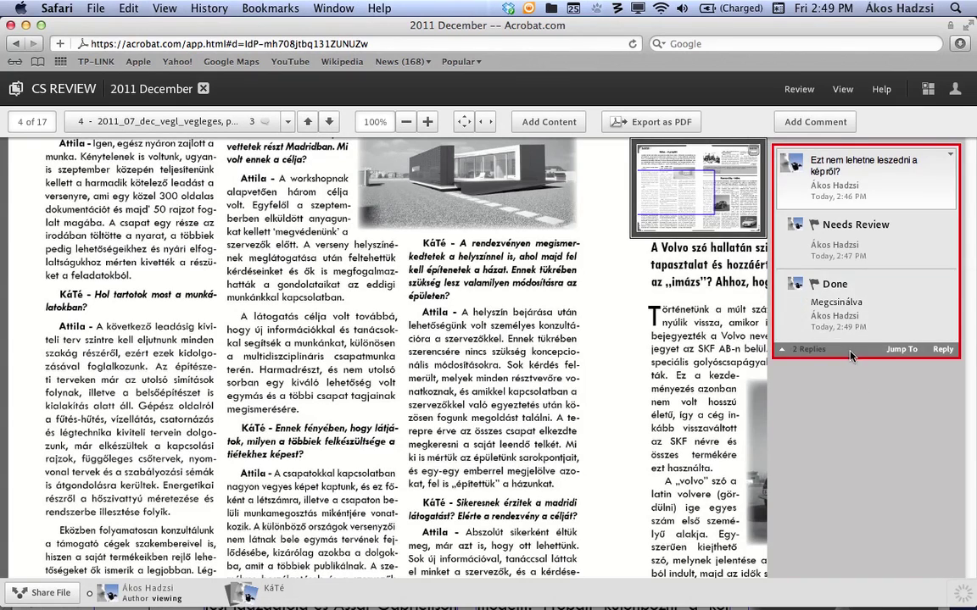
Switch to InDesign, expand the comment "Ez így megfelelő?" on the pages 10-11 part, and go to its marked area in the layout
{"action": "mouse_move", "coordinate": [814, 599]}
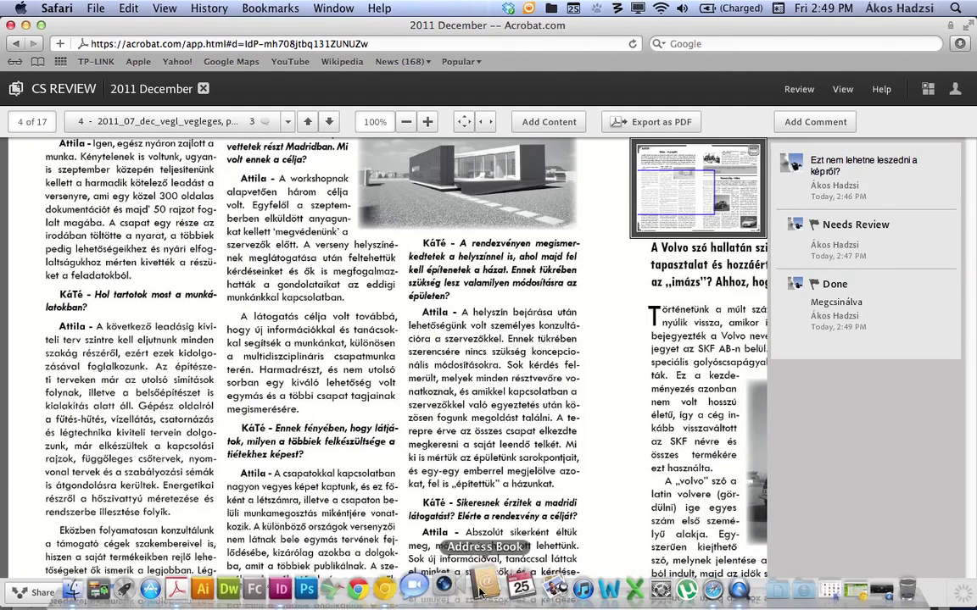
{"action": "left_click", "coordinate": [269, 588]}
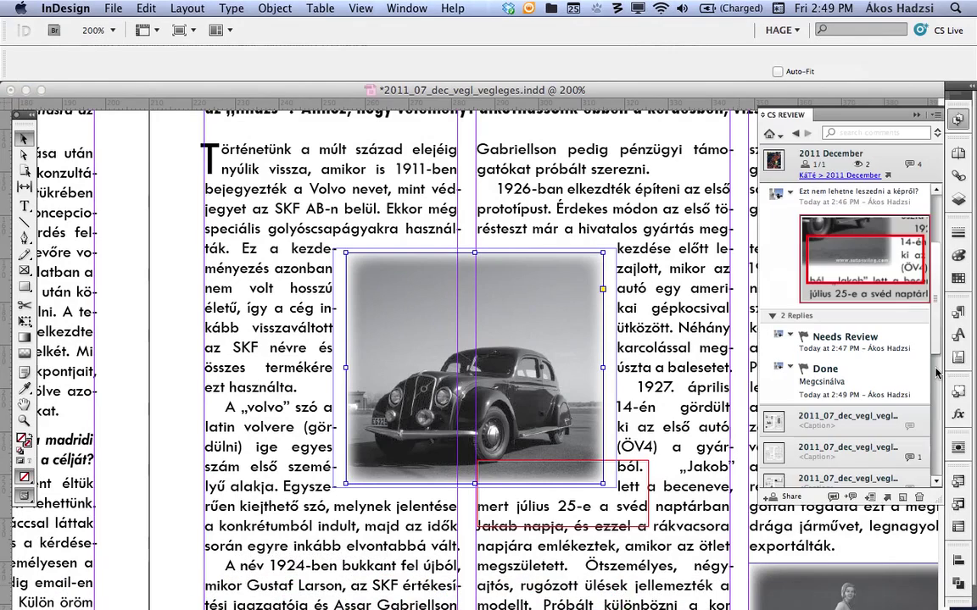
{"action": "scroll", "coordinate": [898, 344], "scroll_direction": "down", "scroll_amount": 5}
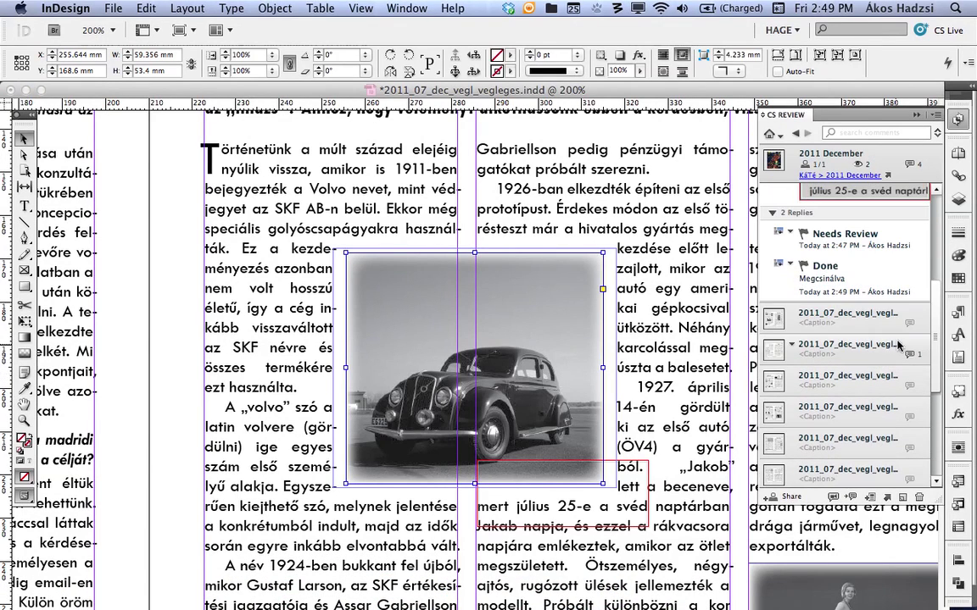
{"action": "scroll", "coordinate": [900, 297], "scroll_direction": "down", "scroll_amount": 5}
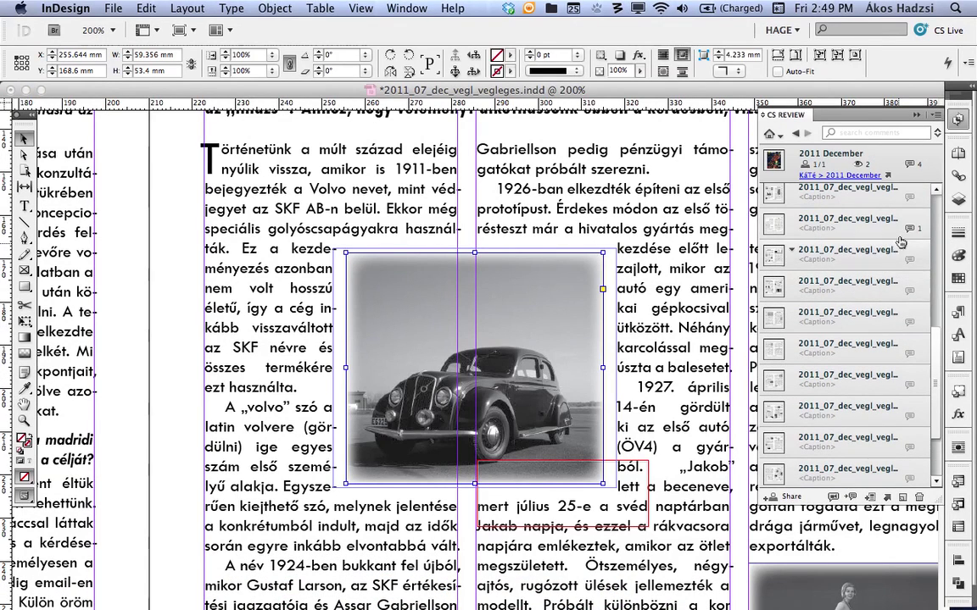
{"action": "right_click", "coordinate": [809, 224]}
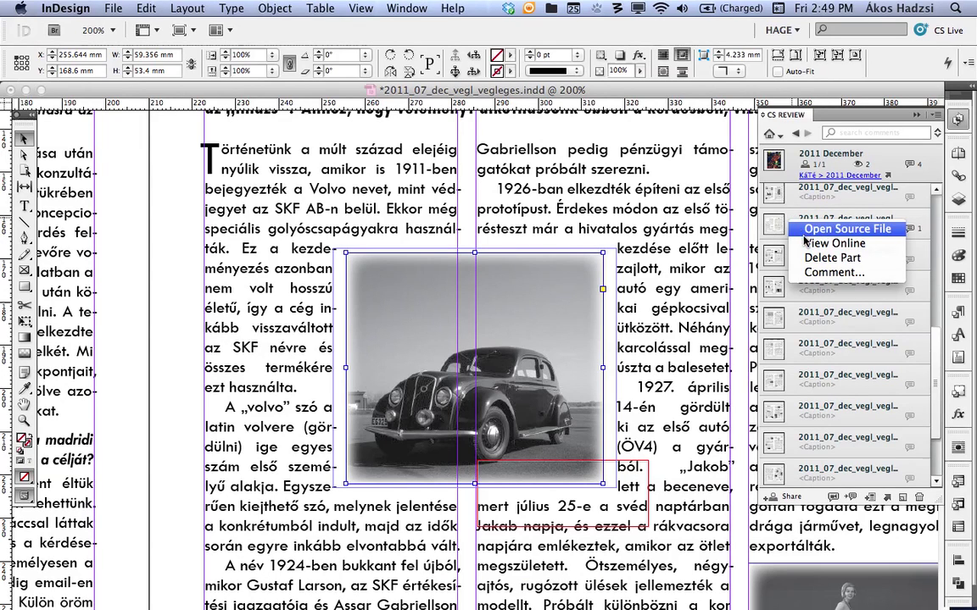
{"action": "key", "text": "Escape"}
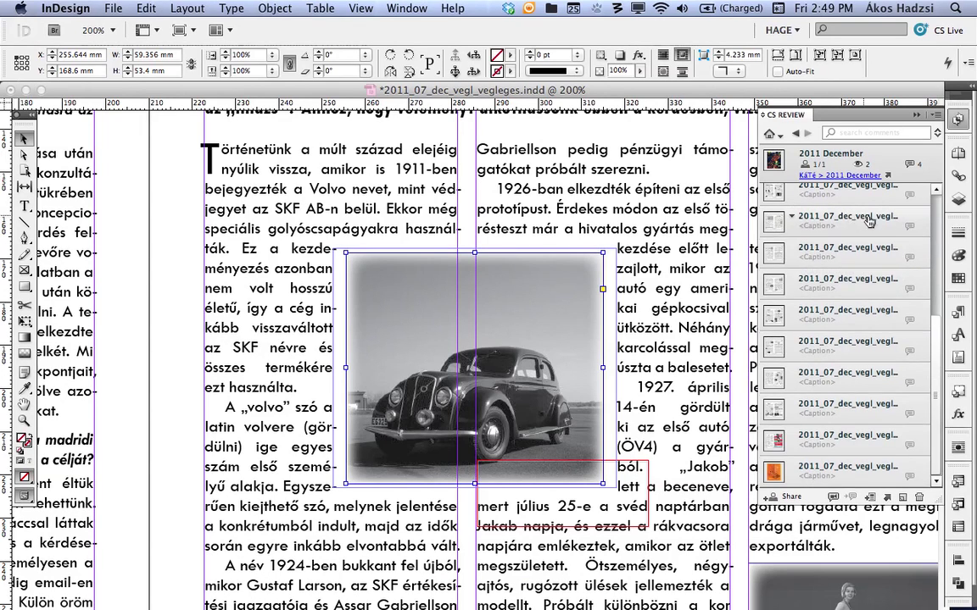
{"action": "scroll", "coordinate": [890, 227], "scroll_direction": "down", "scroll_amount": 1}
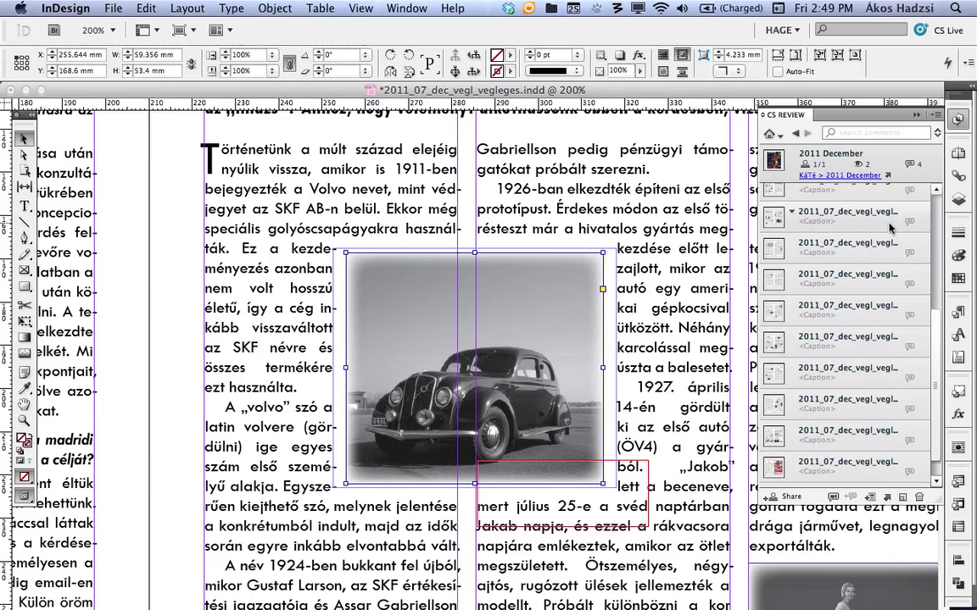
{"action": "left_click", "coordinate": [833, 498]}
{"action": "left_click", "coordinate": [908, 208]}
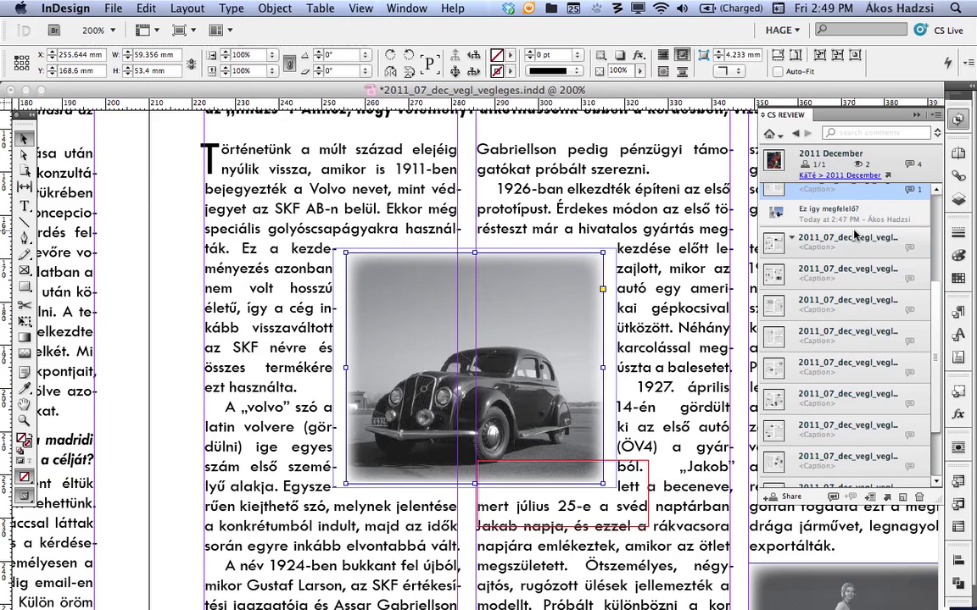
{"action": "left_click", "coordinate": [907, 222]}
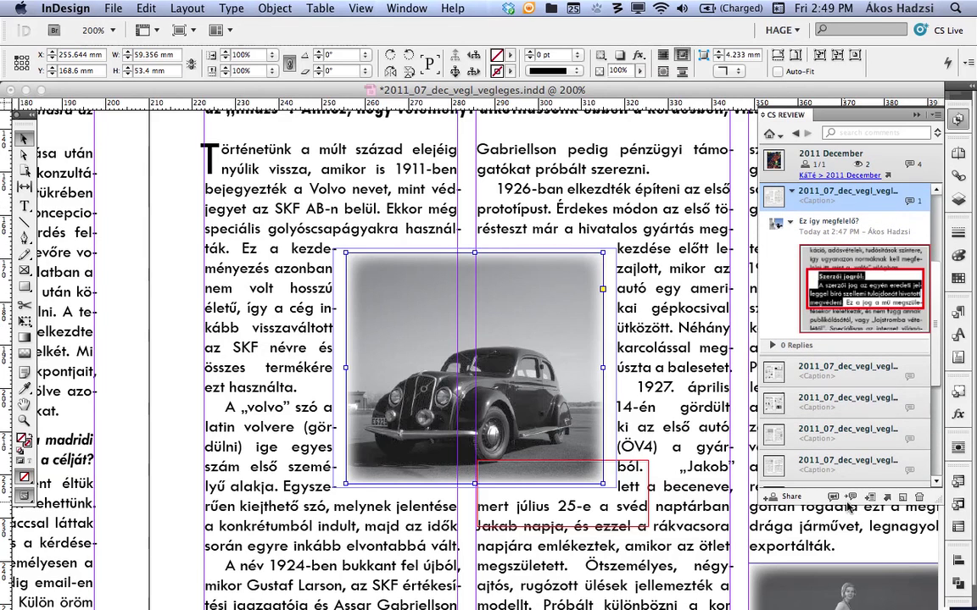
{"action": "left_click", "coordinate": [770, 414]}
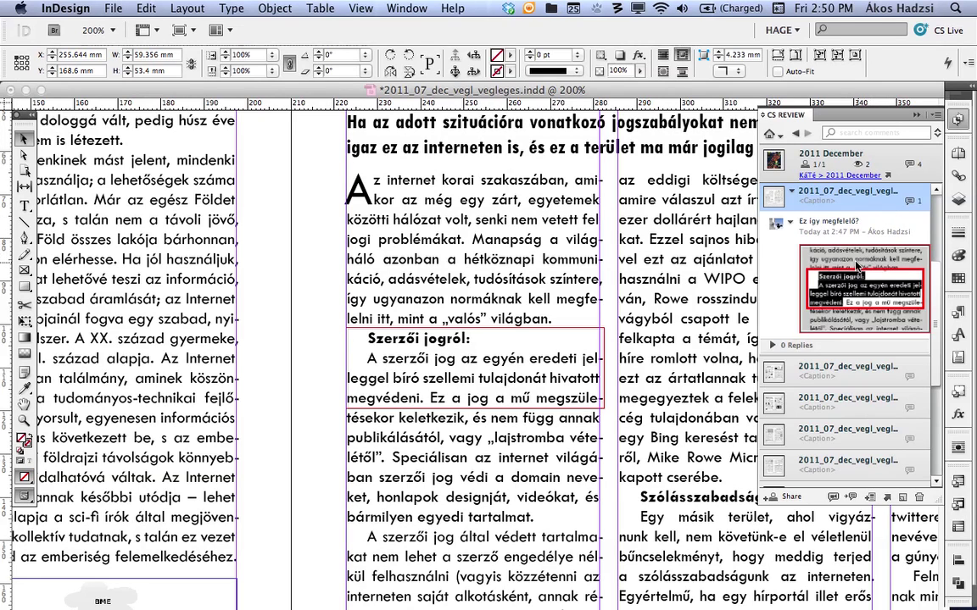
Flag the comment "Ez így megfelelő?" as Approved with the note "Jóváhagyva", and save the flag
{"action": "right_click", "coordinate": [798, 227]}
{"action": "mouse_move", "coordinate": [809, 249]}
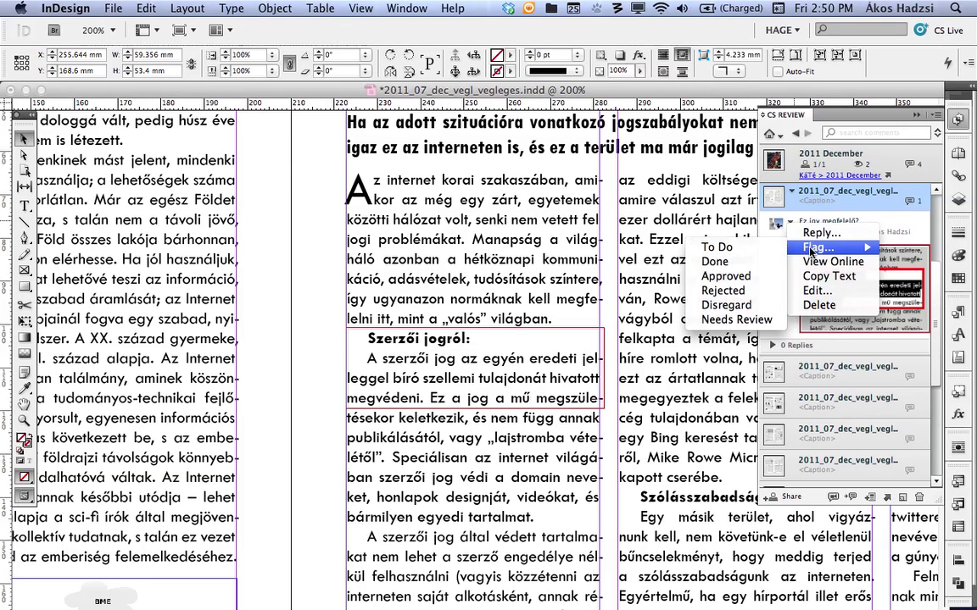
{"action": "left_click", "coordinate": [762, 277]}
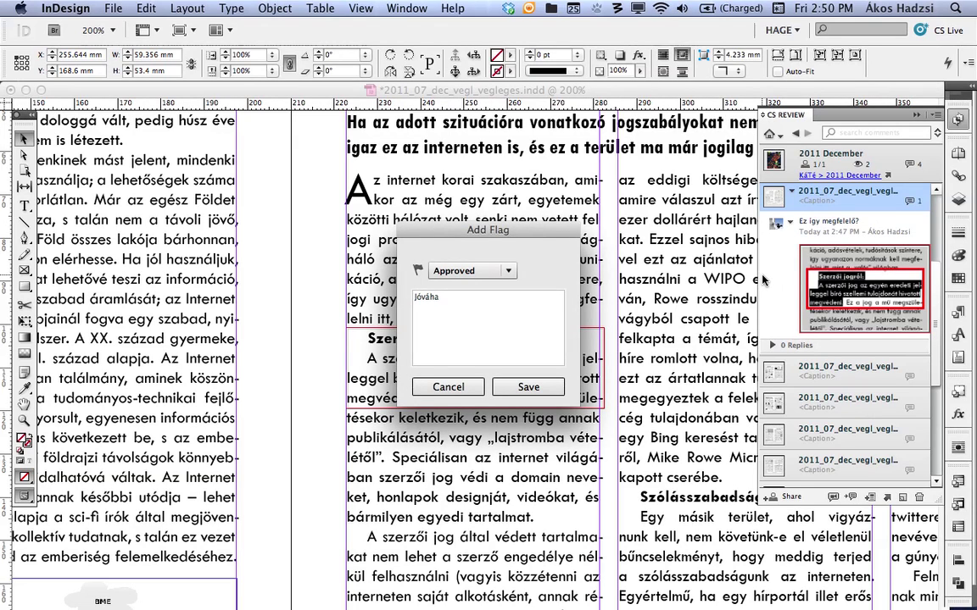
{"action": "left_click", "coordinate": [534, 387]}
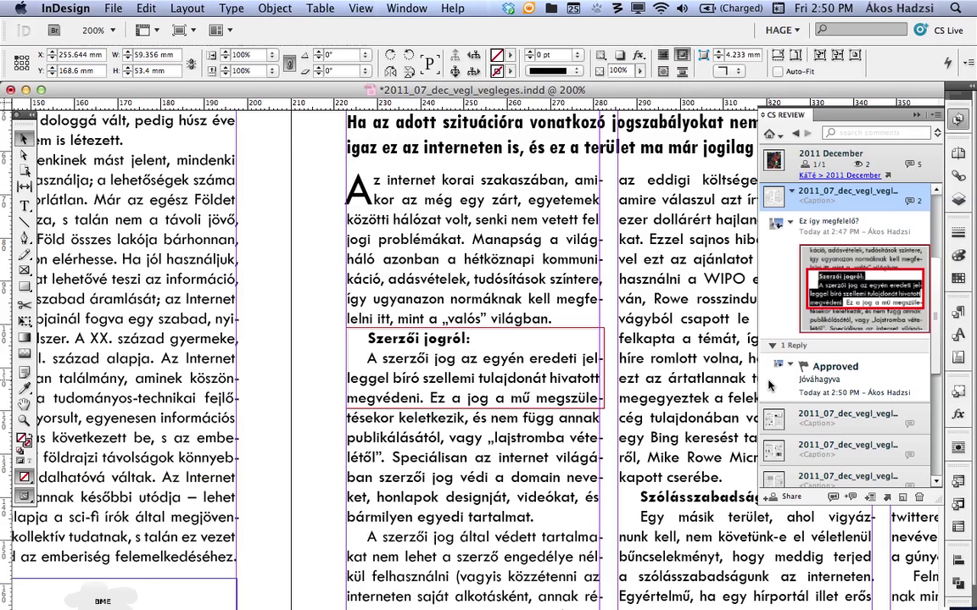
Switch to the Acrobat.com review in Safari and view the marked car photo on pages 6-7
{"action": "mouse_move", "coordinate": [696, 600]}
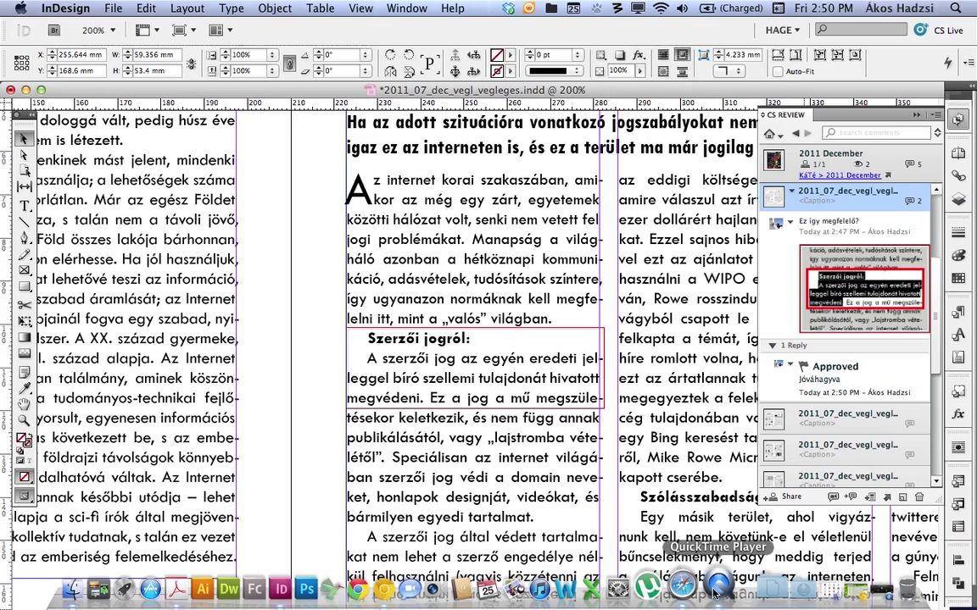
{"action": "left_click", "coordinate": [622, 592]}
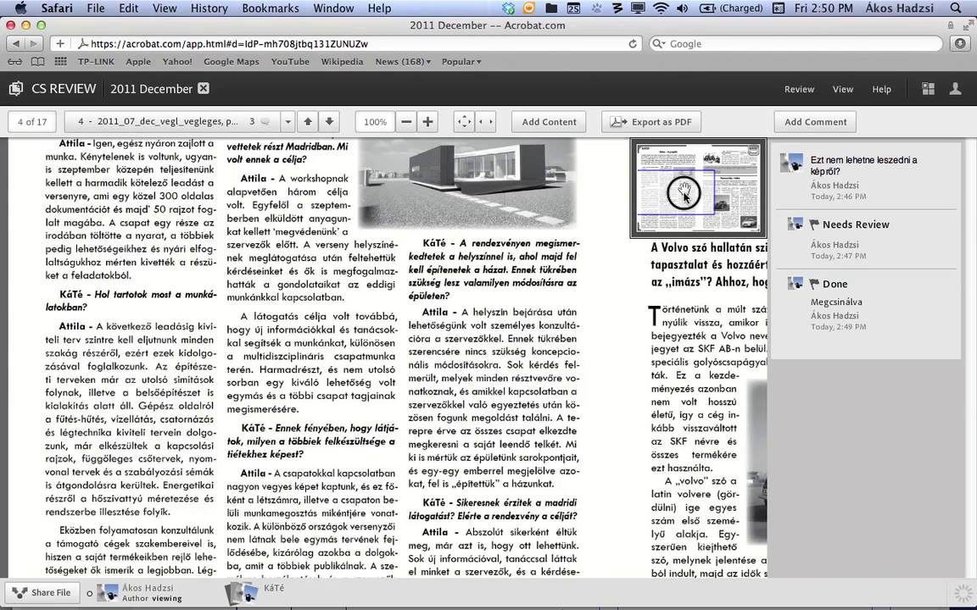
{"action": "left_click_drag", "start_coordinate": [682, 206], "coordinate": [721, 227]}
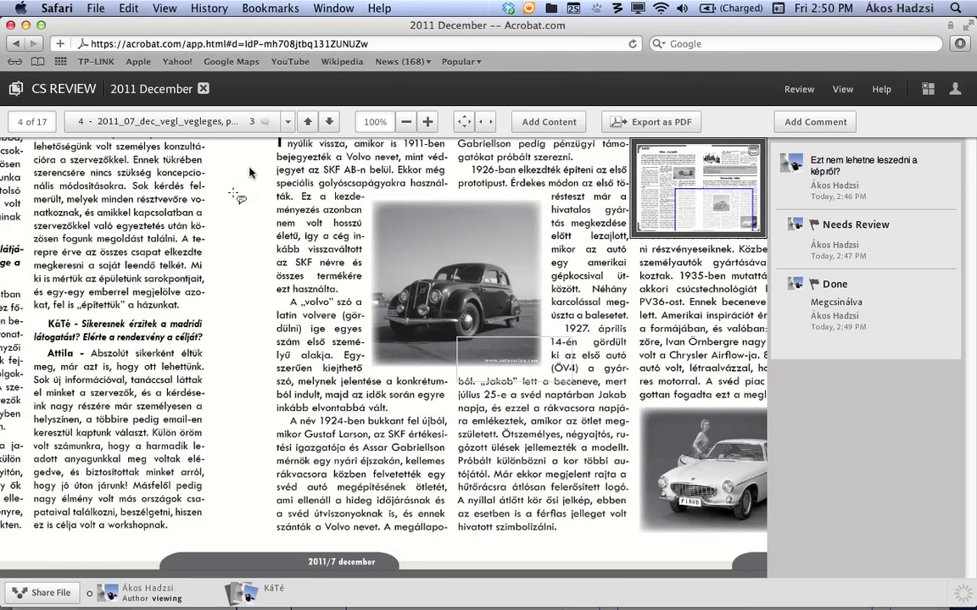
List the review's parts with their comment counts, and open the page 1 part
{"action": "left_click", "coordinate": [261, 117]}
{"action": "left_click", "coordinate": [260, 119]}
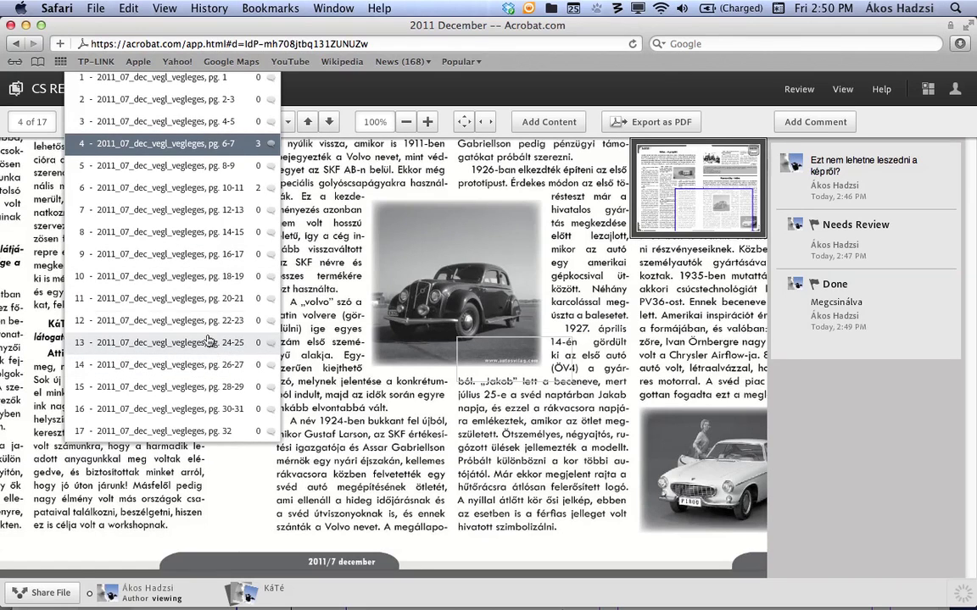
{"action": "left_click", "coordinate": [163, 137]}
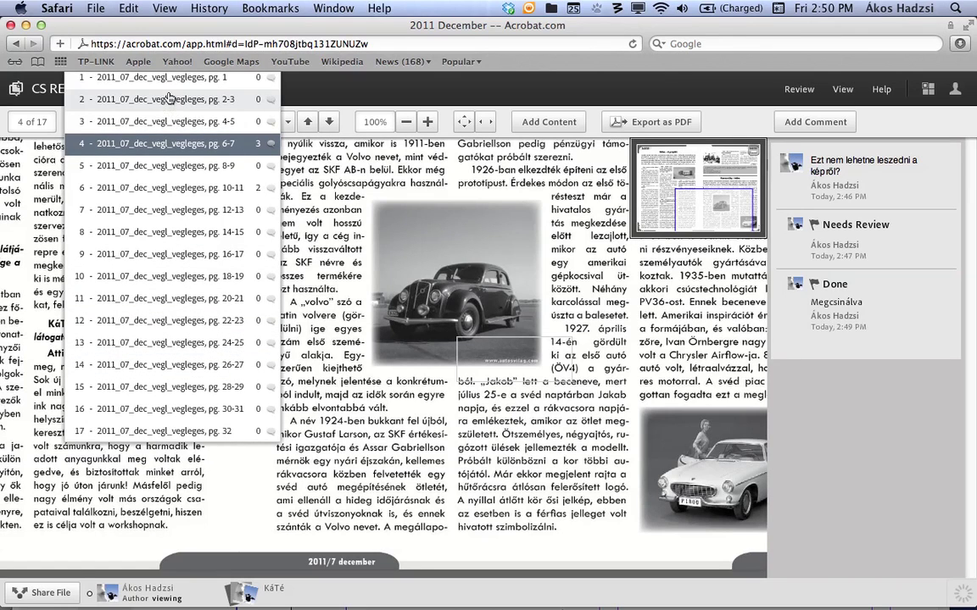
{"action": "left_click", "coordinate": [157, 78]}
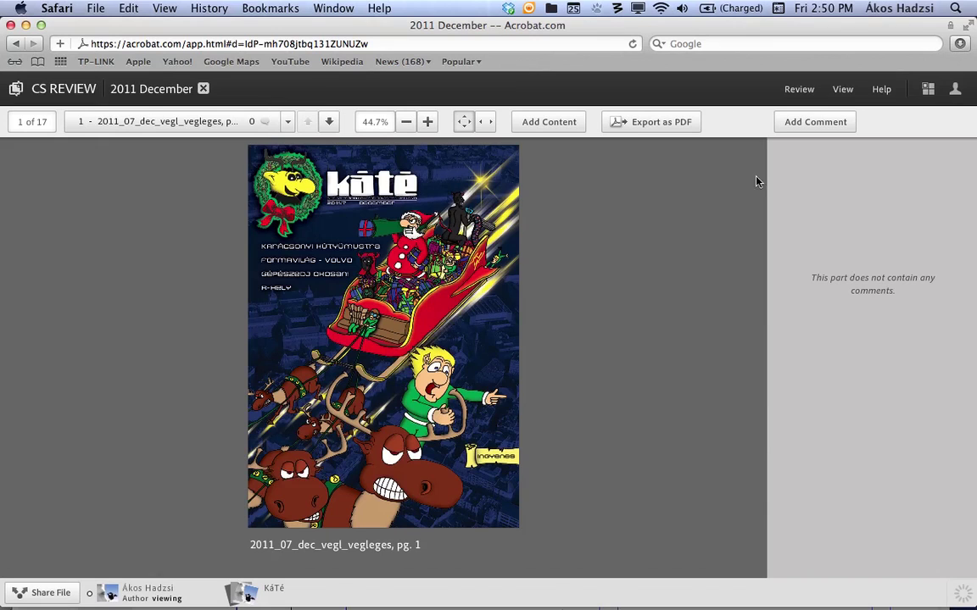
{"action": "mouse_move", "coordinate": [734, 594]}
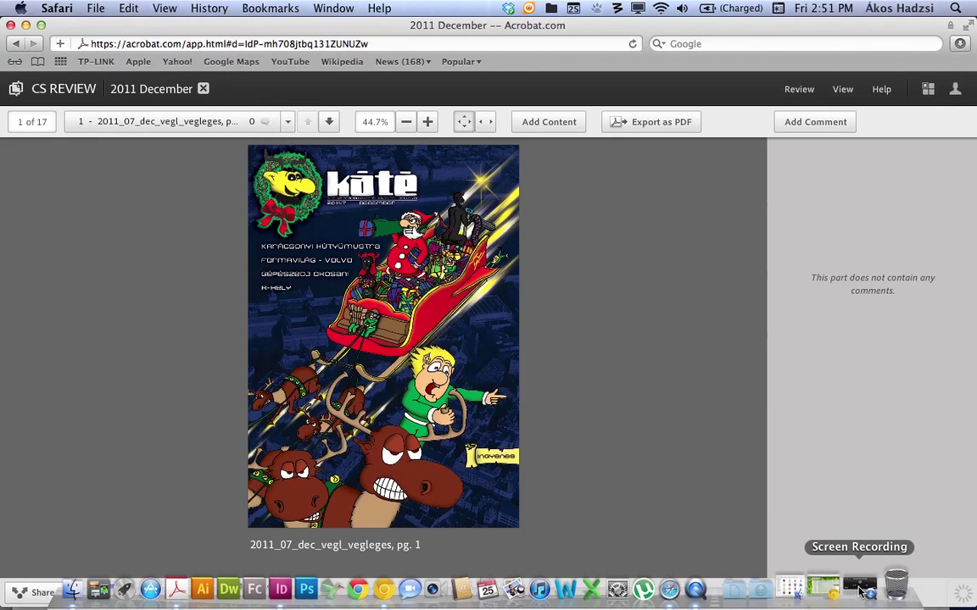
{"action": "left_click", "coordinate": [860, 590]}
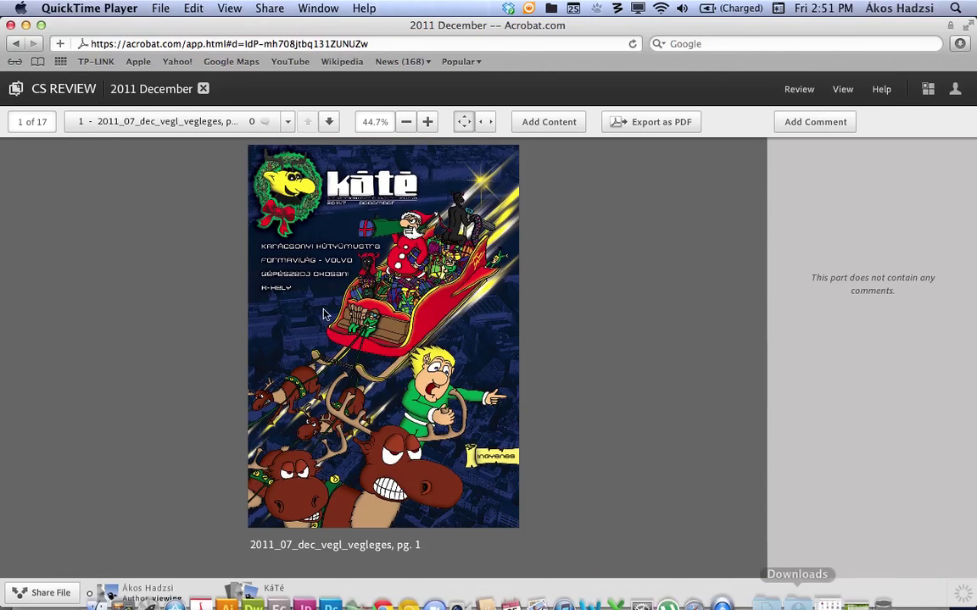